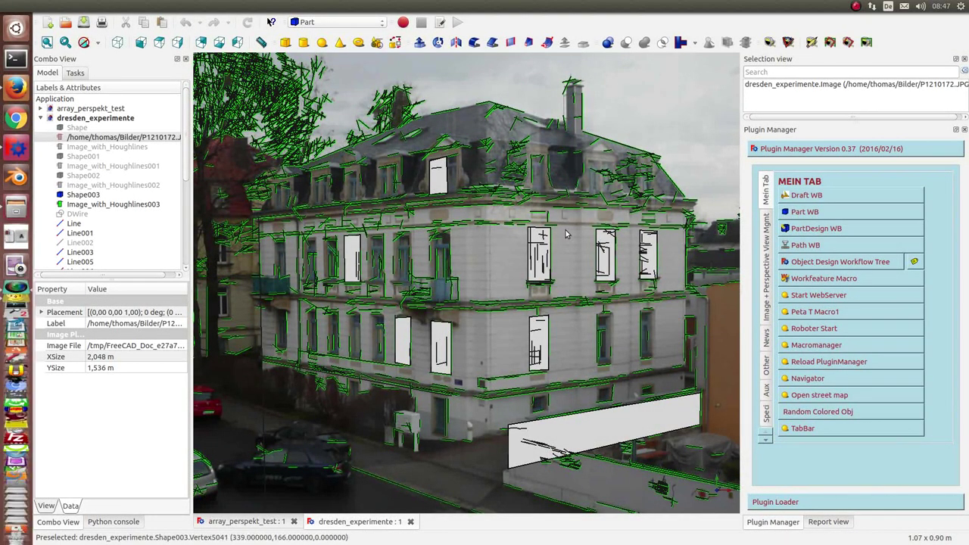
Switch from the dresden_experimente photo to Firefox's OpenCV Canny Edge Detection tutorial.
left_click(15, 88)
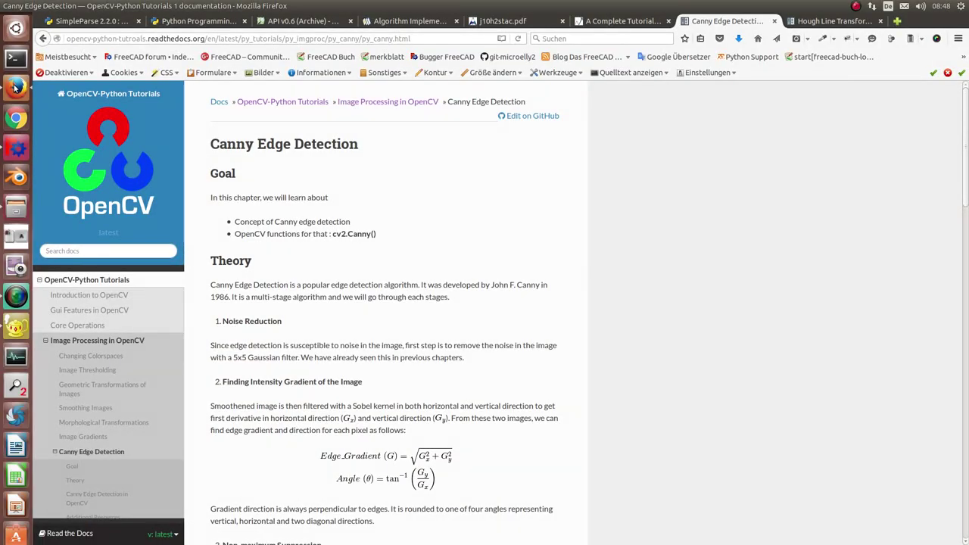
Read the OpenCV Hough Line Transform tutorial, then return to FreeCAD's dresden_experimente photo.
left_click(822, 22)
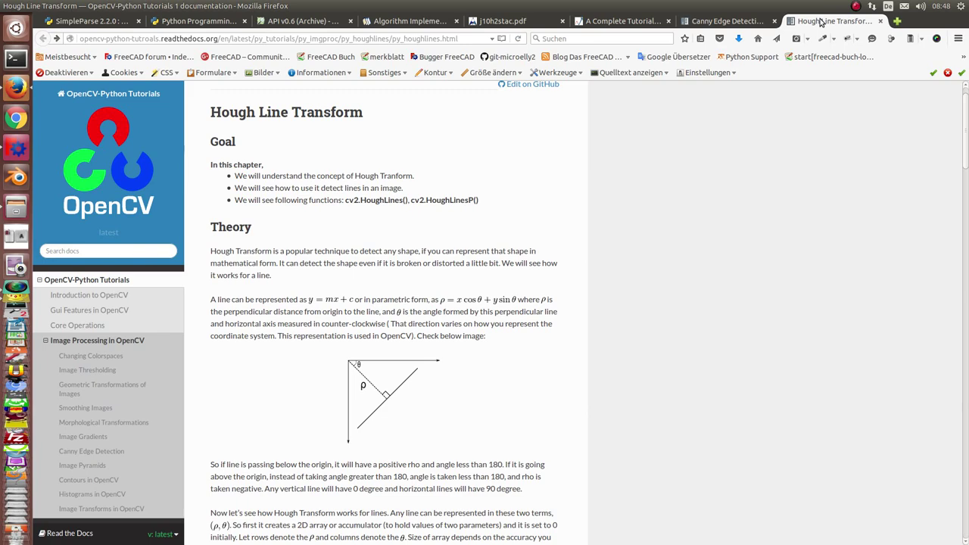
left_click(18, 149)
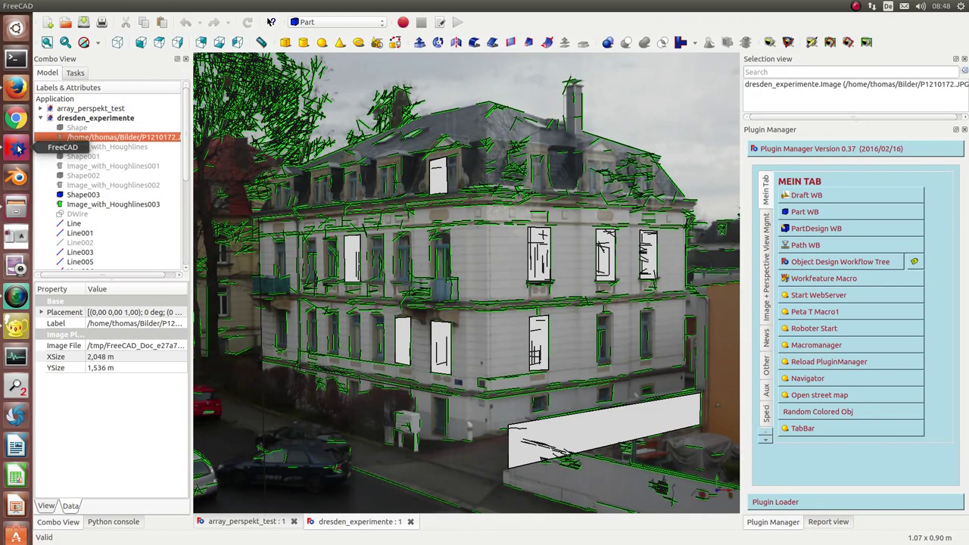
Show the Image + Perspective View Mgmt tools and view array_perspekt_test in perspective (V, P).
left_click(769, 246)
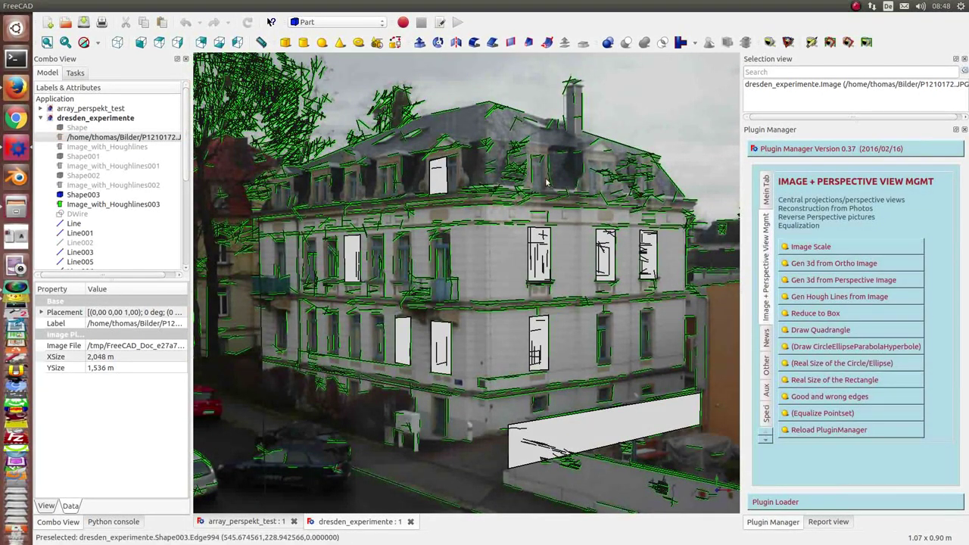
left_click(244, 522)
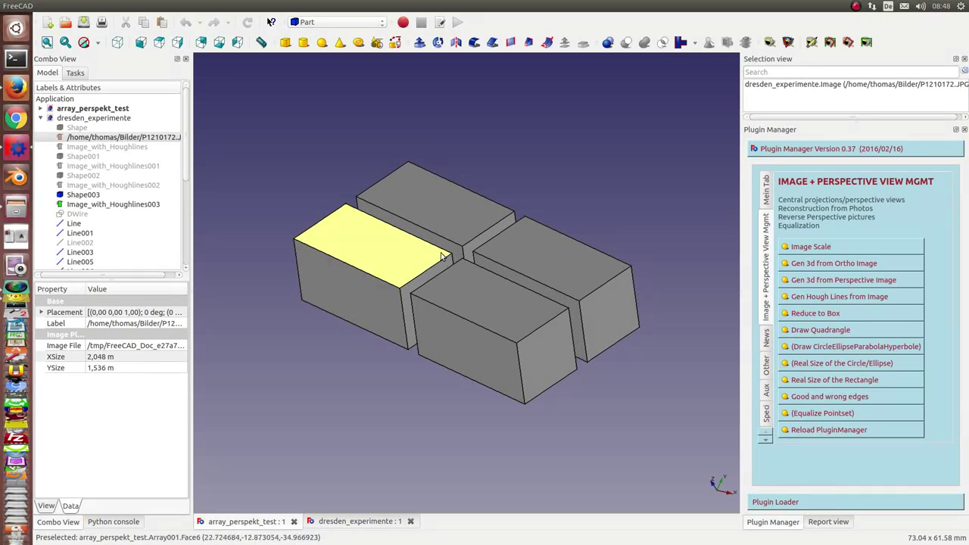
key("v")
key("p")
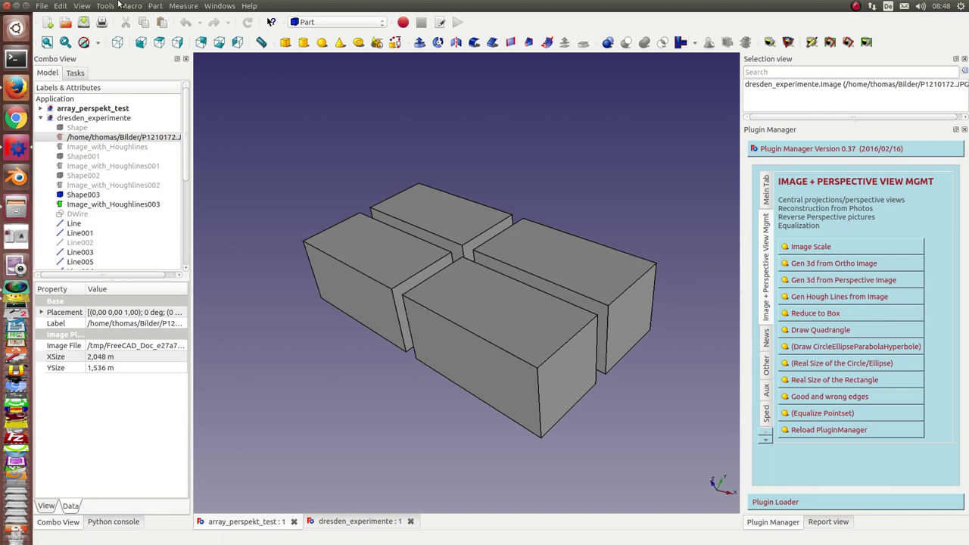
Close the array_perspekt_test document.
left_click(110, 7)
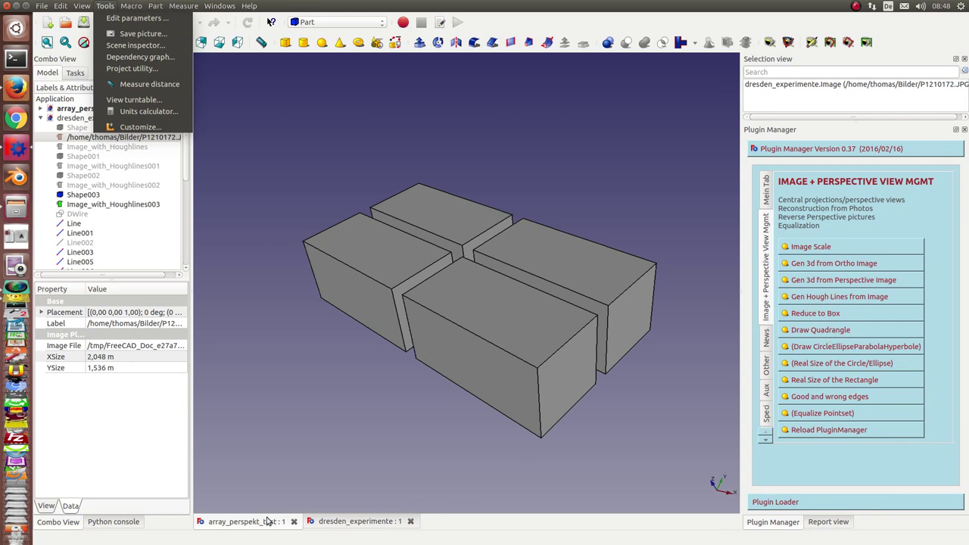
left_click(295, 522)
left_click(295, 522)
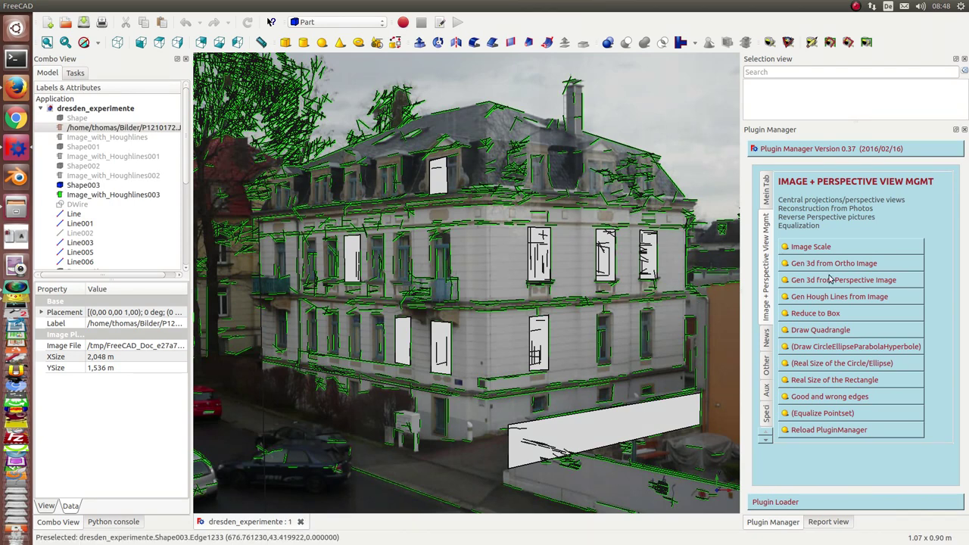
Run Gen Hough Lines from Image on bn_889.png into a new document.
left_click(823, 297)
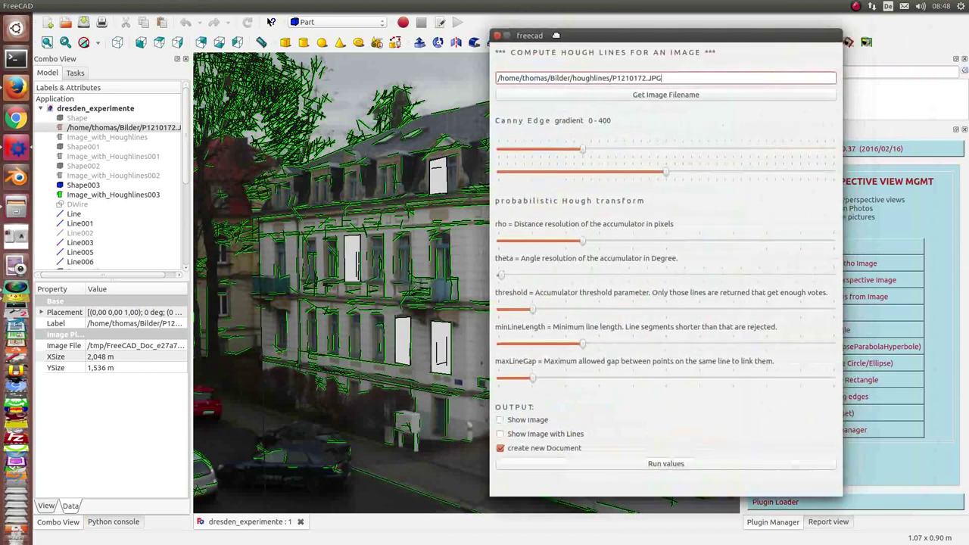
left_click(613, 96)
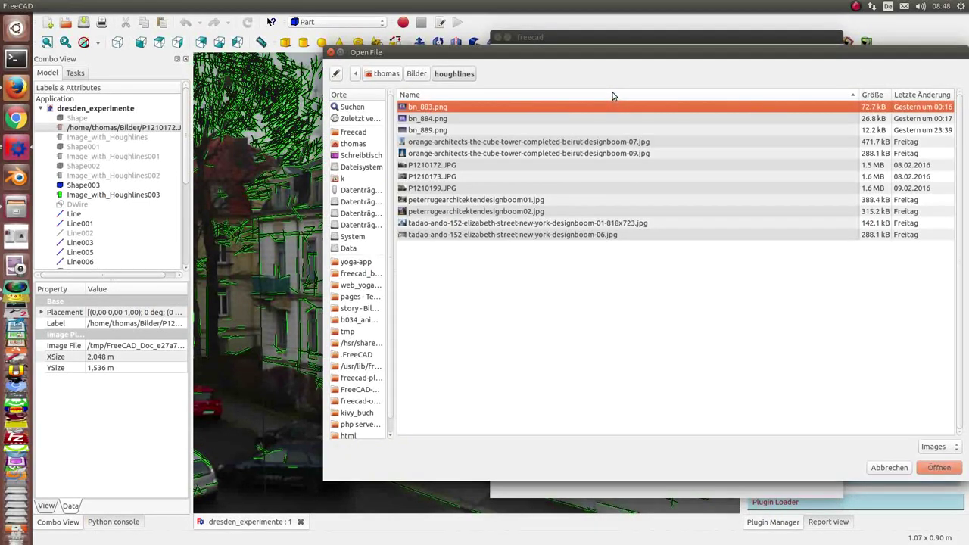
left_click(421, 133)
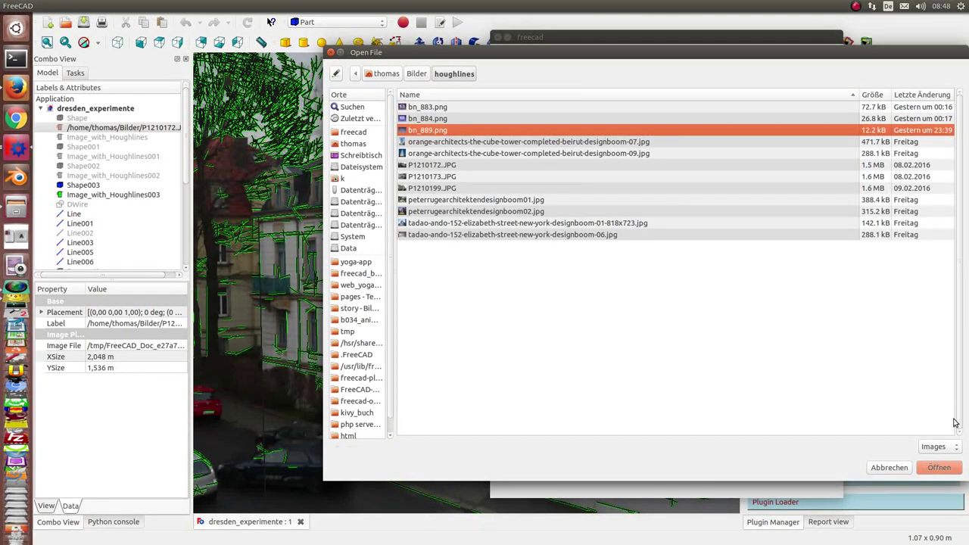
left_click(935, 468)
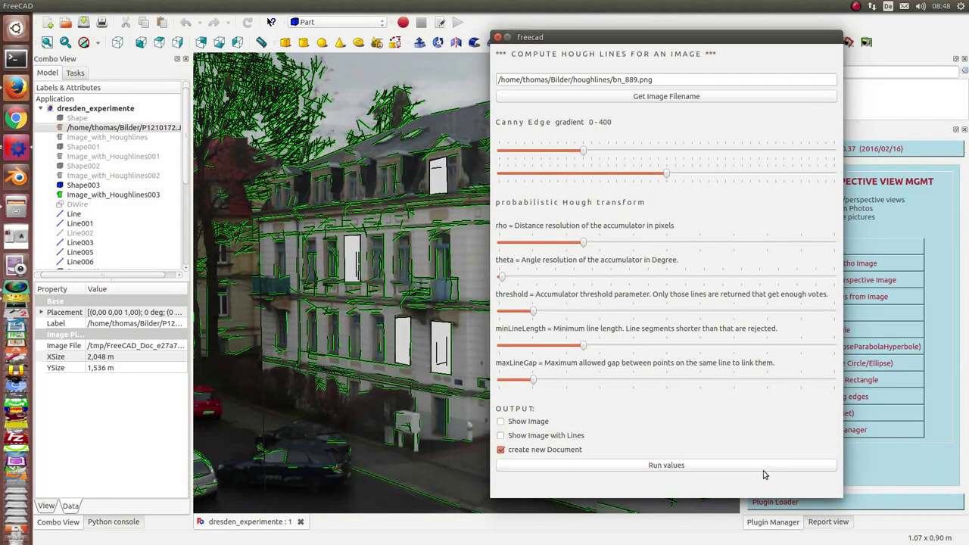
left_click(706, 469)
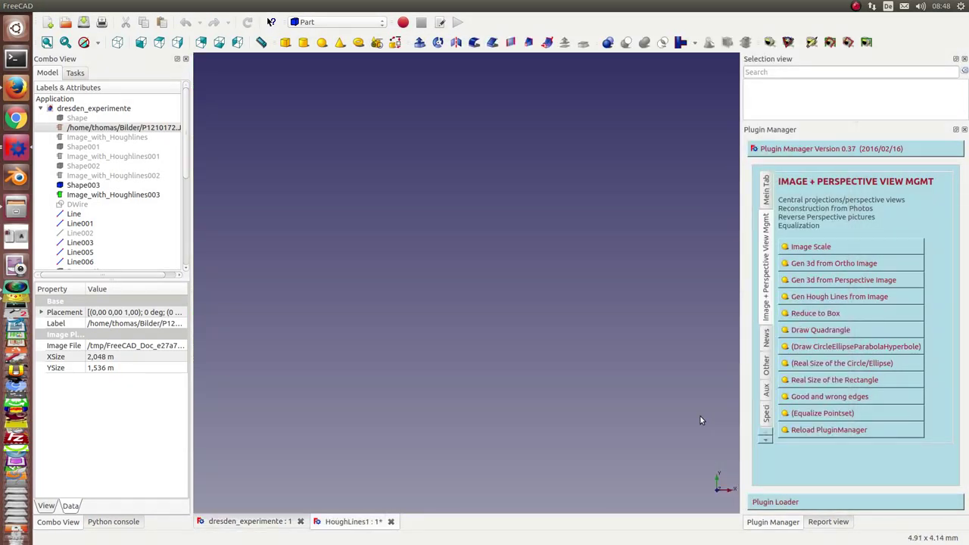
Rerun the Hough computation with the original image and line-image outputs enabled.
key("alt+Tab")
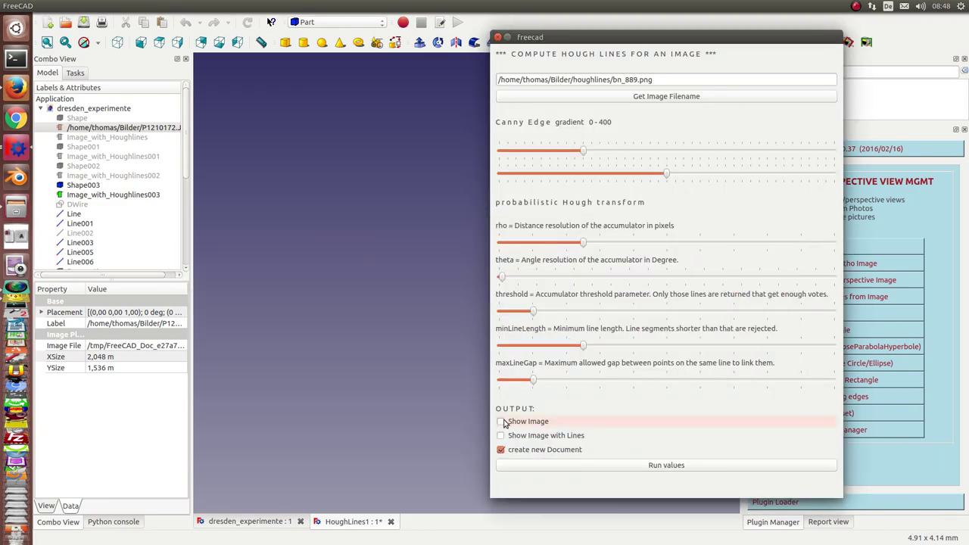
left_click(501, 421)
left_click(501, 436)
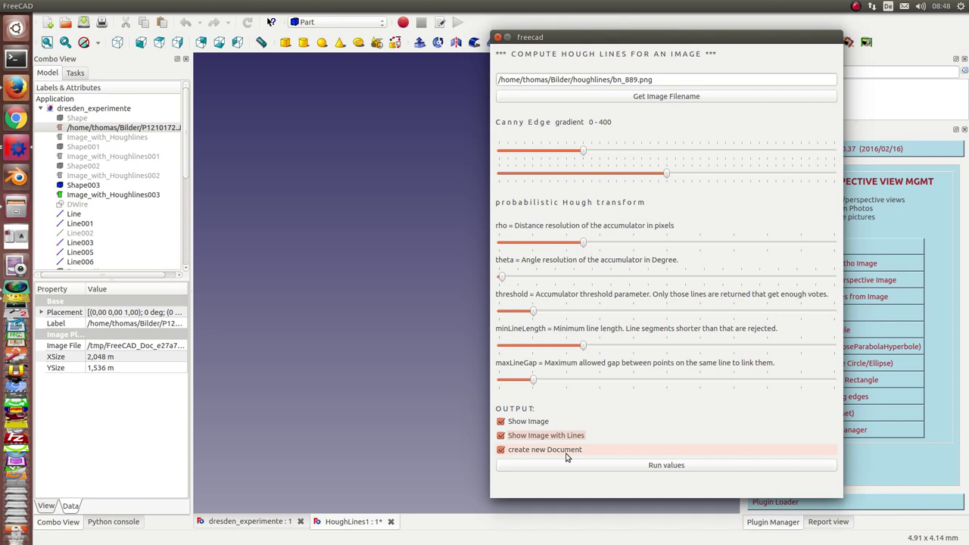
left_click(628, 466)
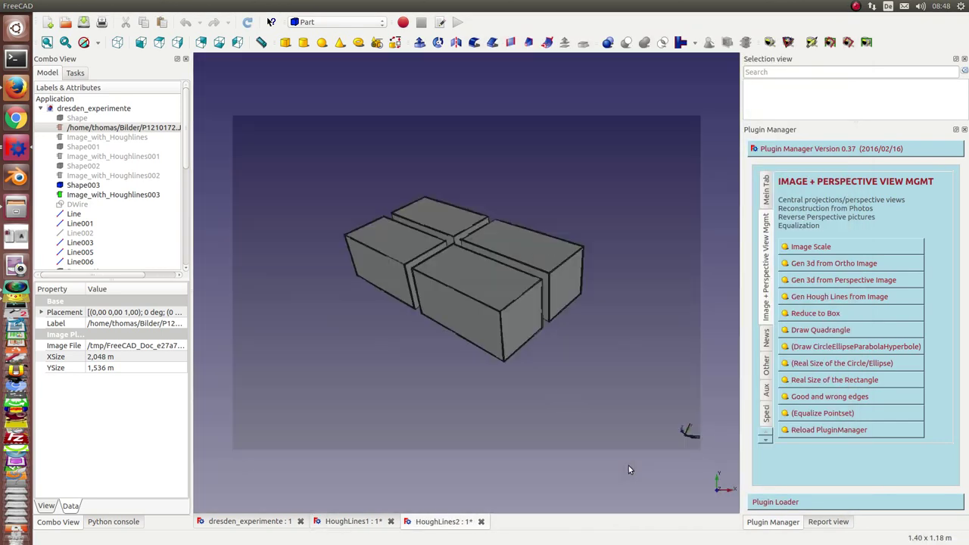
Close the empty HoughLines1 document without saving.
left_click(391, 522)
left_click(490, 236)
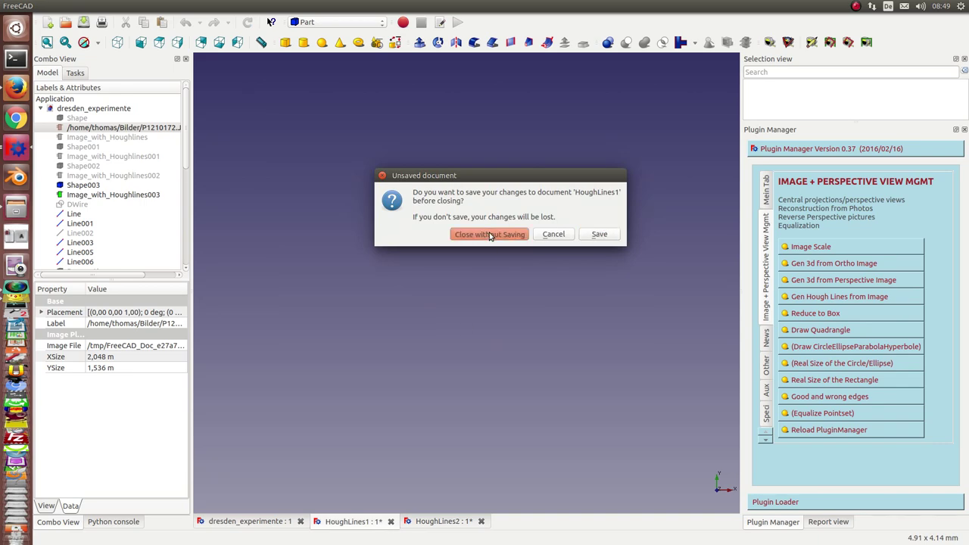
scroll(456, 361, "up", 3)
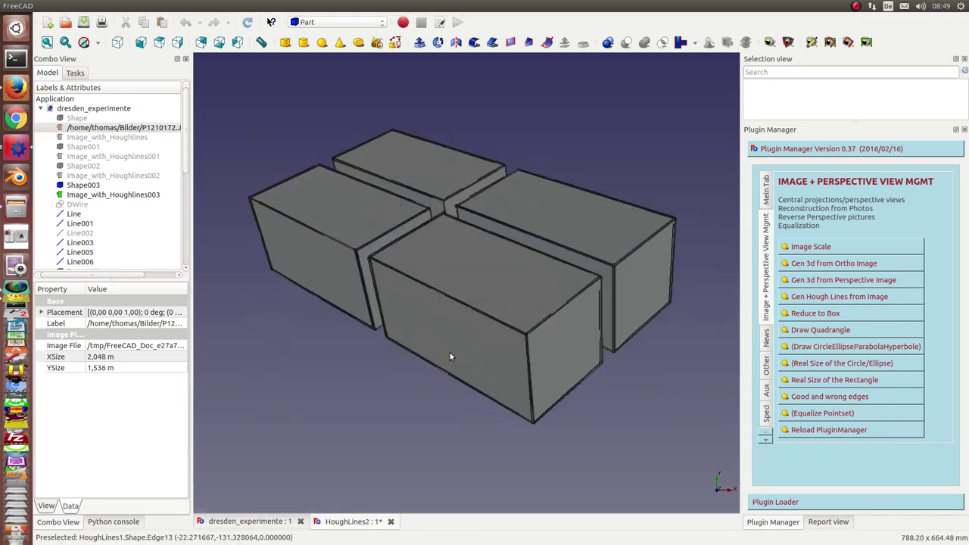
Expand HoughLines2 and hide the Shape and image objects, leaving only the Hough-line edges.
left_click(41, 108)
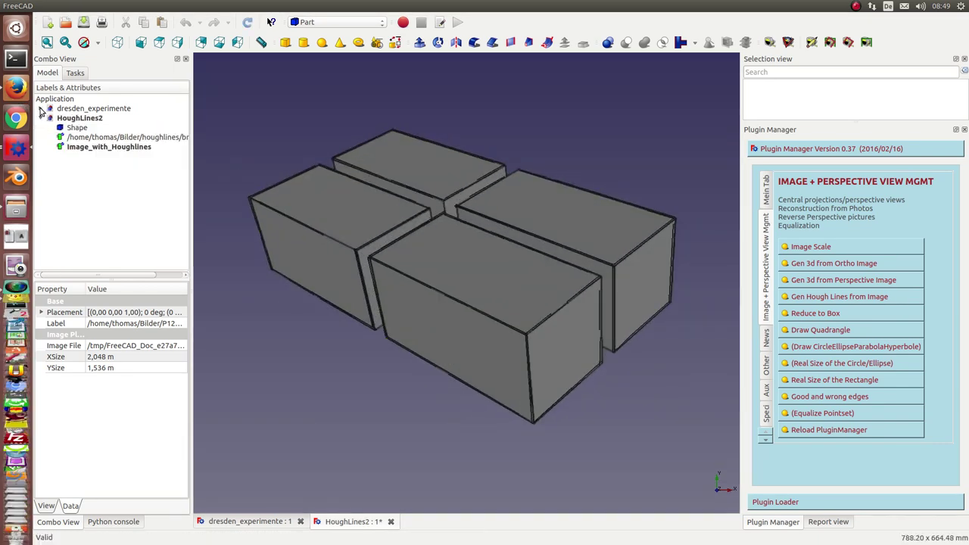
left_click(103, 139)
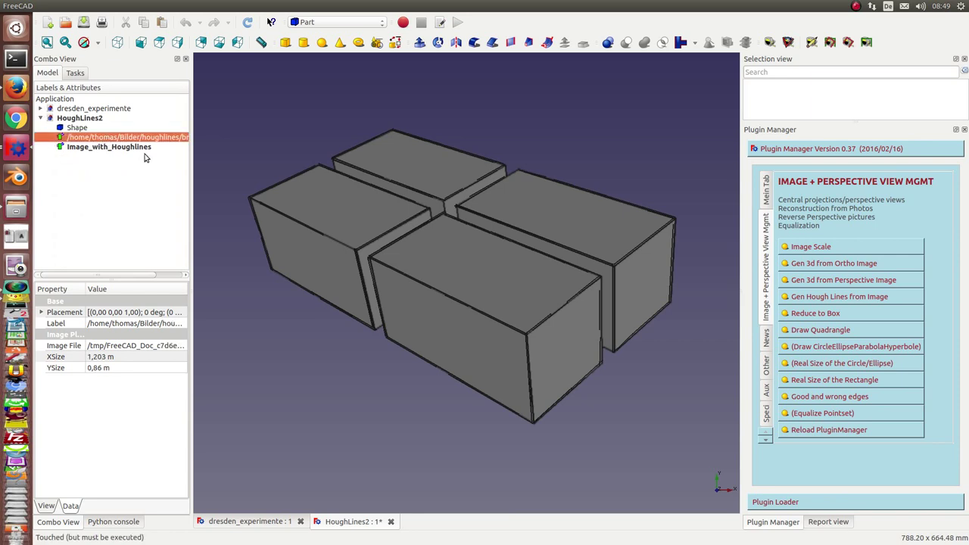
left_click(94, 128)
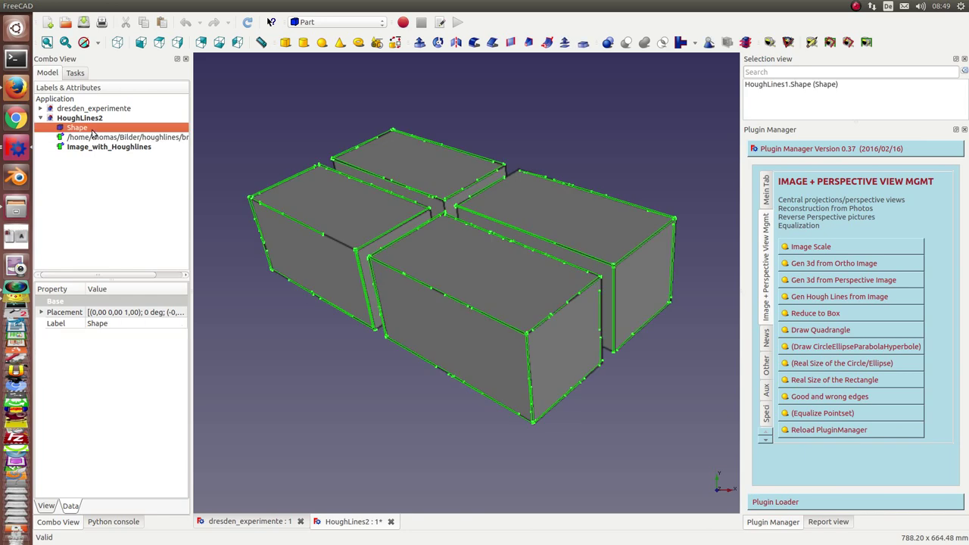
key("space")
left_click(104, 138)
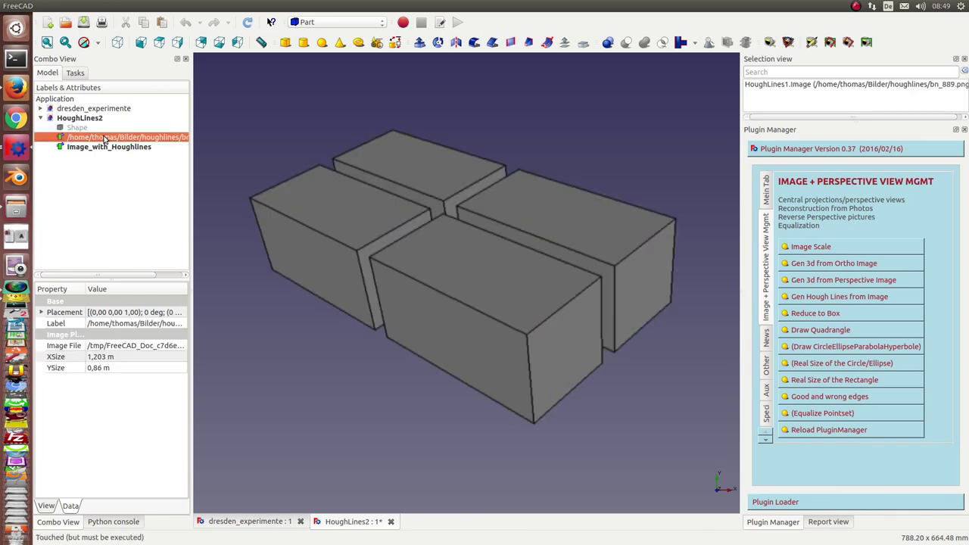
key("space")
scroll(347, 377, "up", 3)
scroll(381, 364, "up", 2)
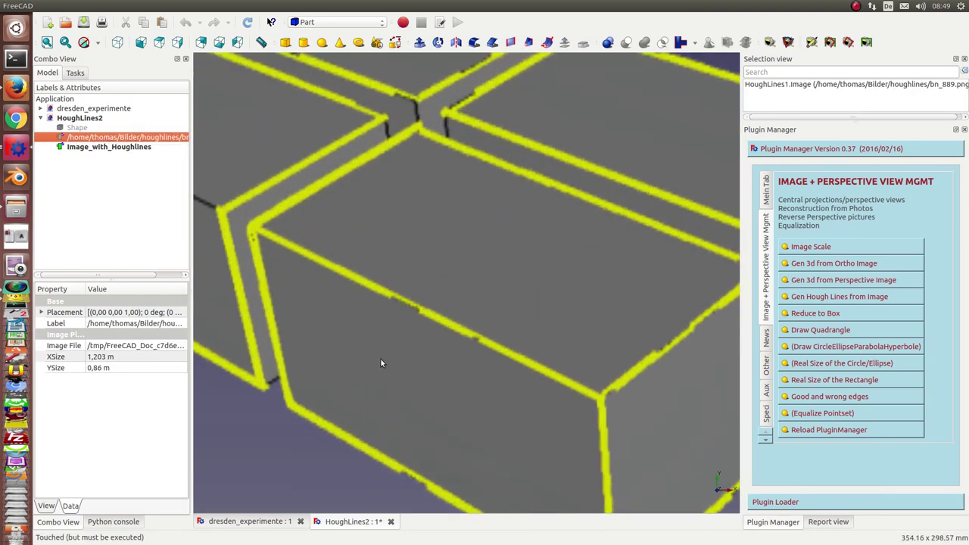
scroll(250, 260, "up", 2)
scroll(255, 266, "up", 2)
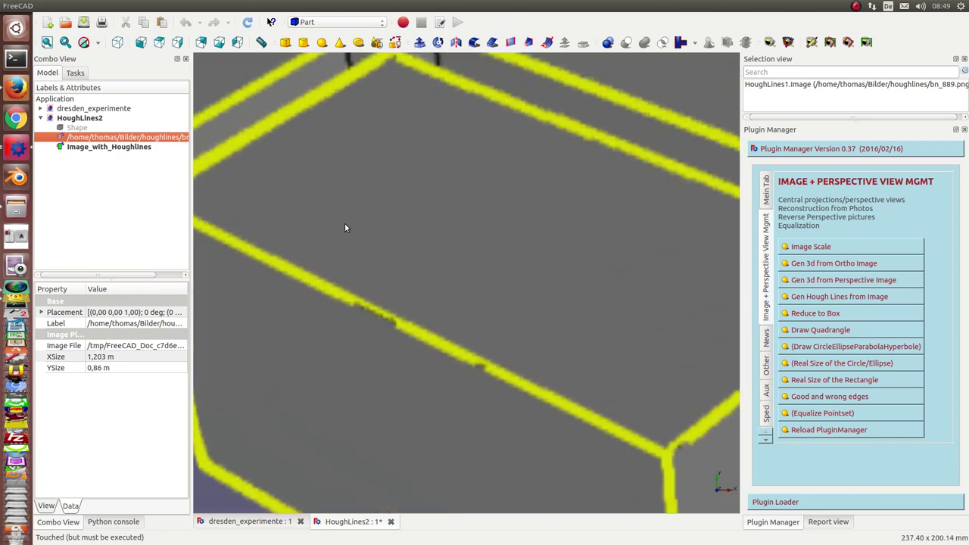
left_click(76, 128)
scroll(462, 205, "down", 2)
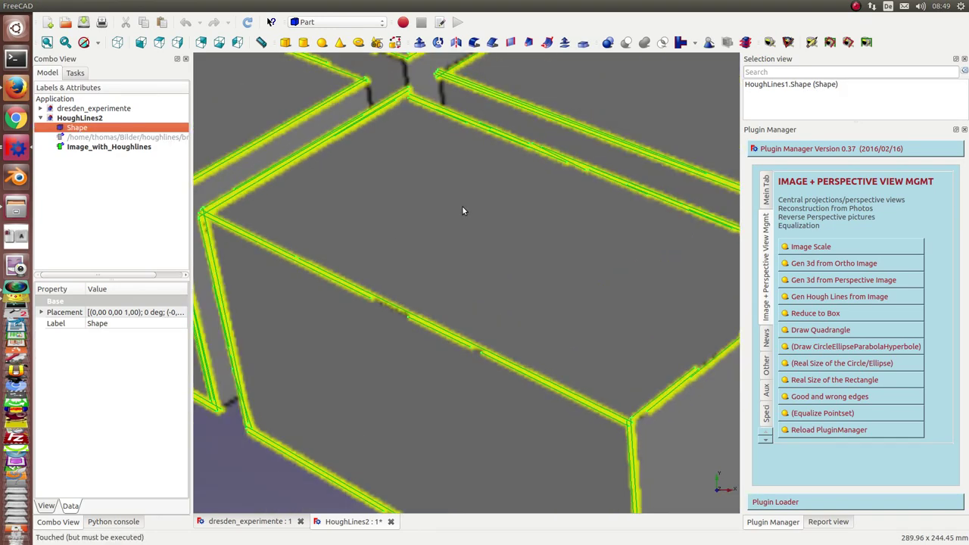
scroll(462, 206, "down", 2)
scroll(461, 211, "down", 2)
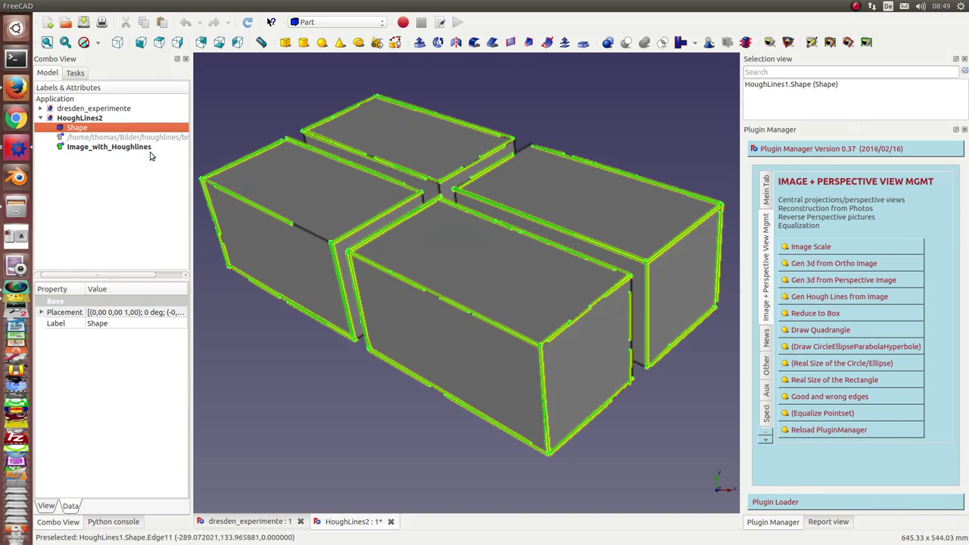
left_click(106, 150)
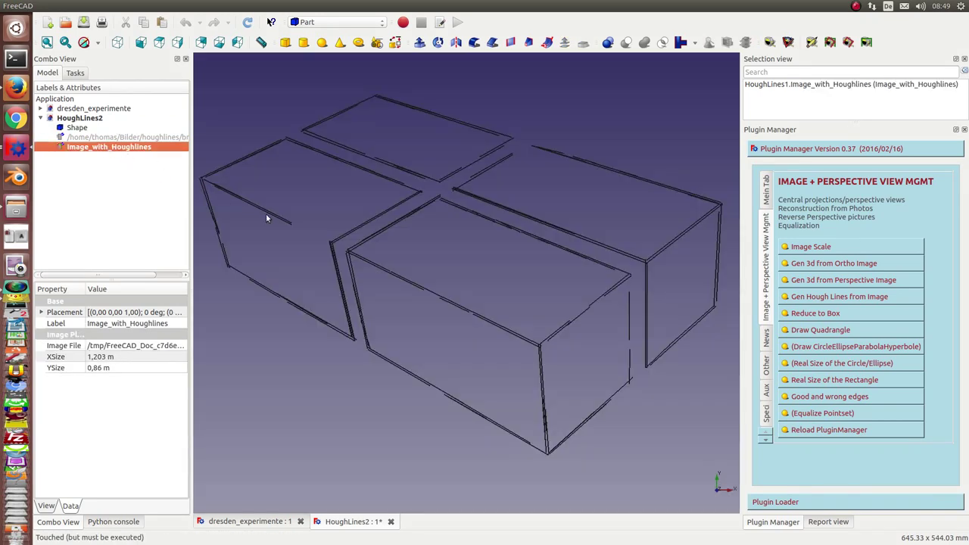
Draw a quadrangle DWire on the front box's top from its four edges.
left_click(428, 292)
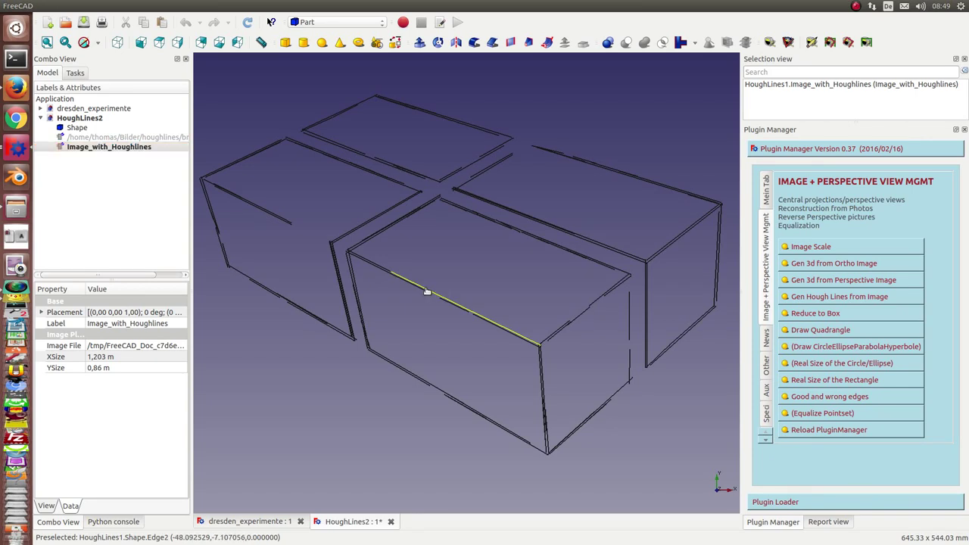
left_click(596, 301, "ctrl")
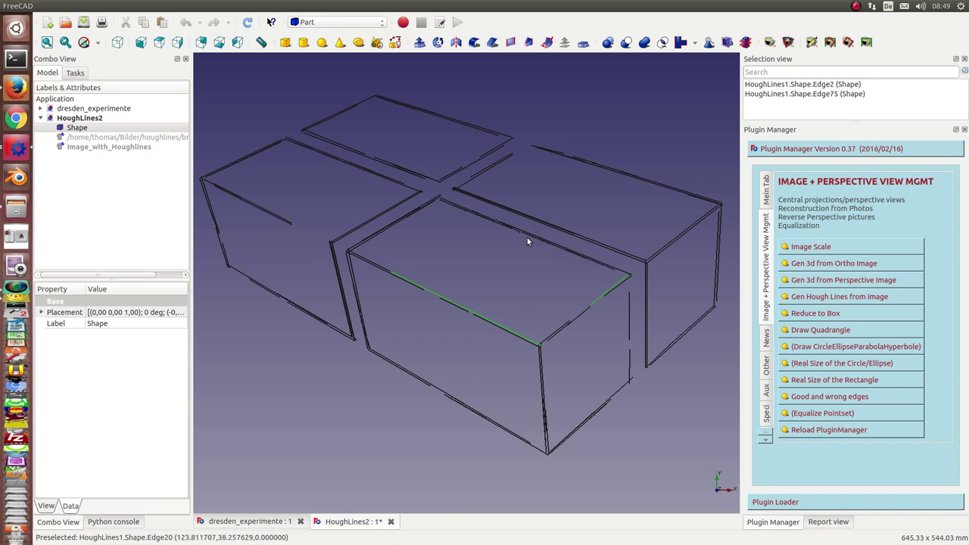
left_click(616, 274, "ctrl")
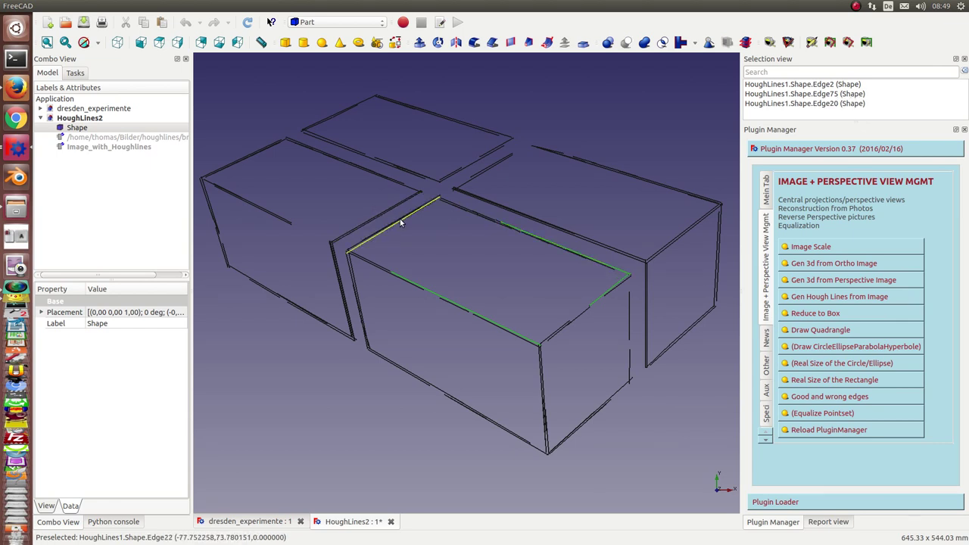
left_click(401, 223, "ctrl")
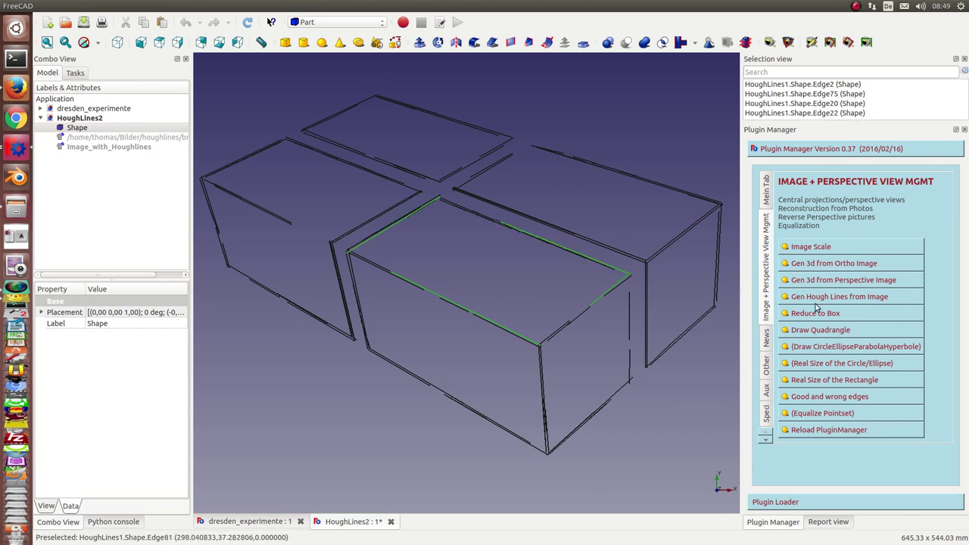
left_click(815, 330)
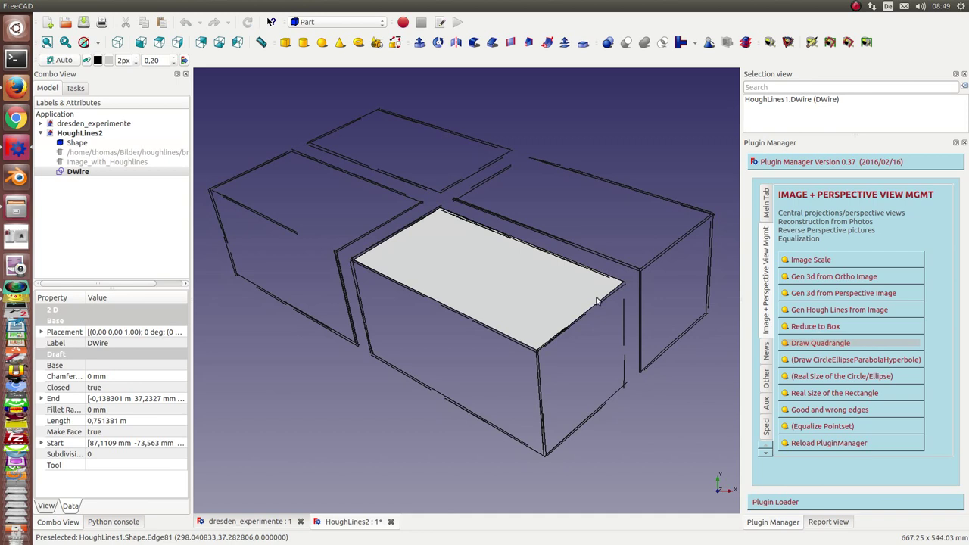
Fill the right box's top as a quadrangle face from its four edges.
left_click(575, 246)
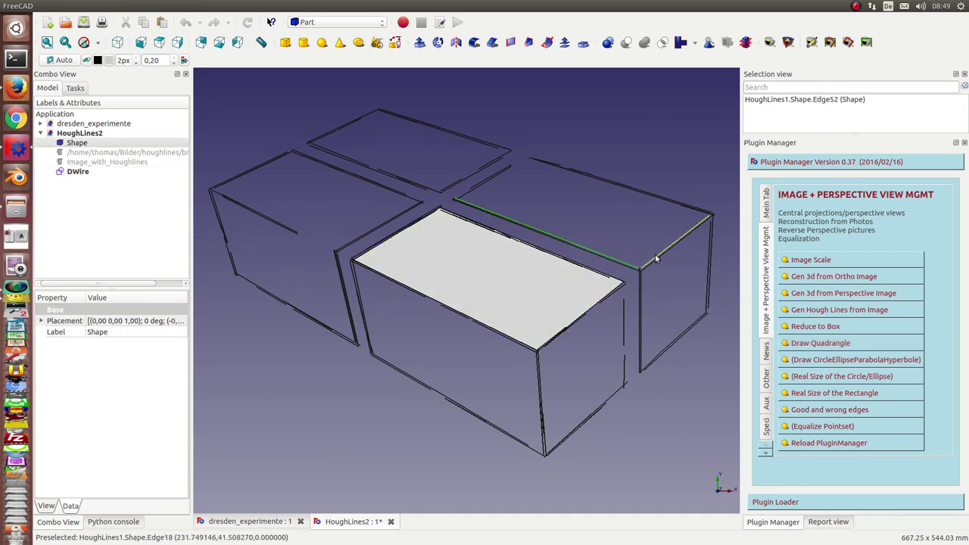
left_click(657, 259, "ctrl")
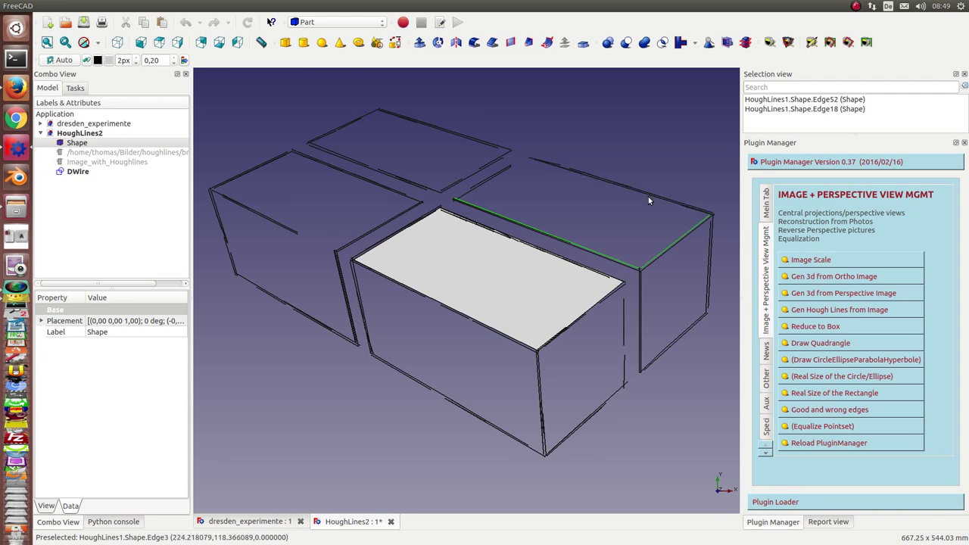
left_click(606, 180, "ctrl")
left_click(487, 184, "ctrl")
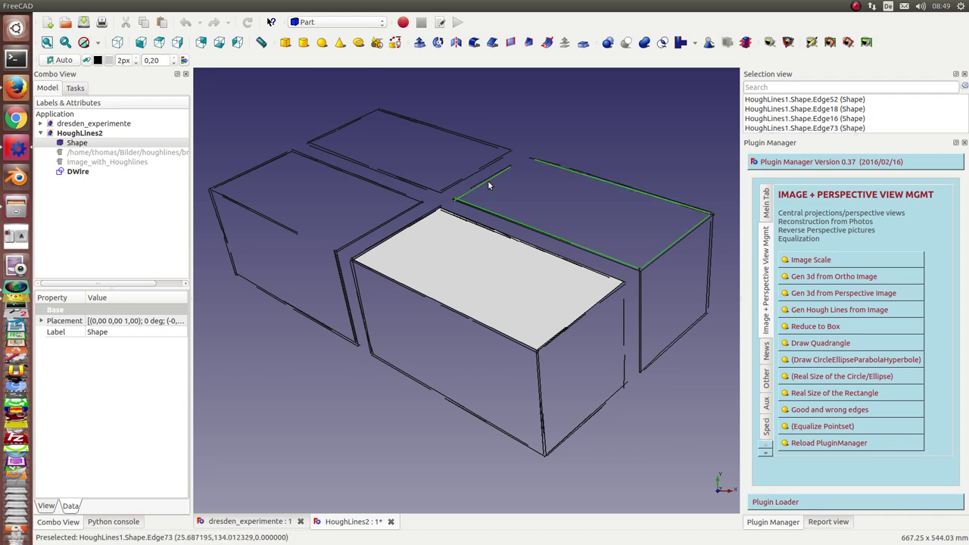
left_click(820, 345)
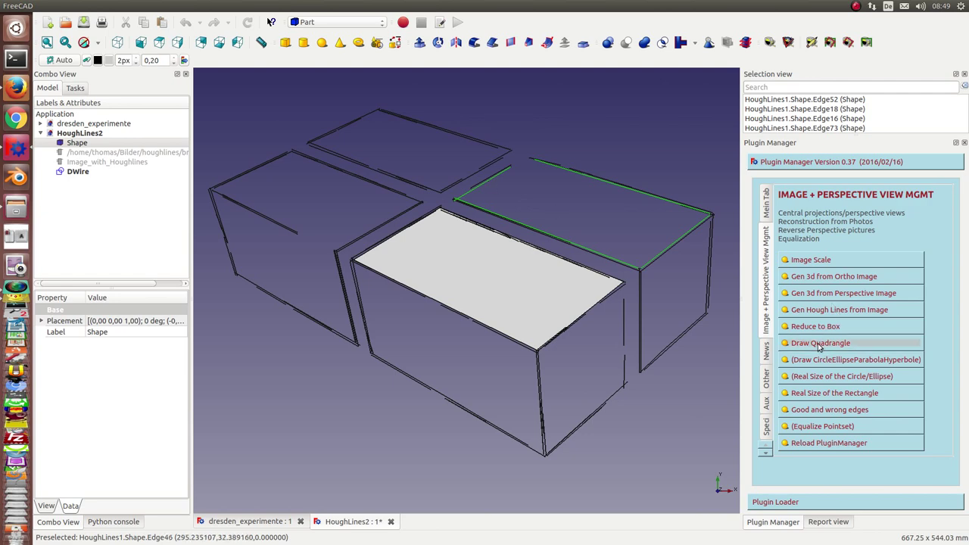
Fill the left box's top as a quadrangle face from its four edges.
left_click(375, 229)
scroll(373, 224, "up", 2)
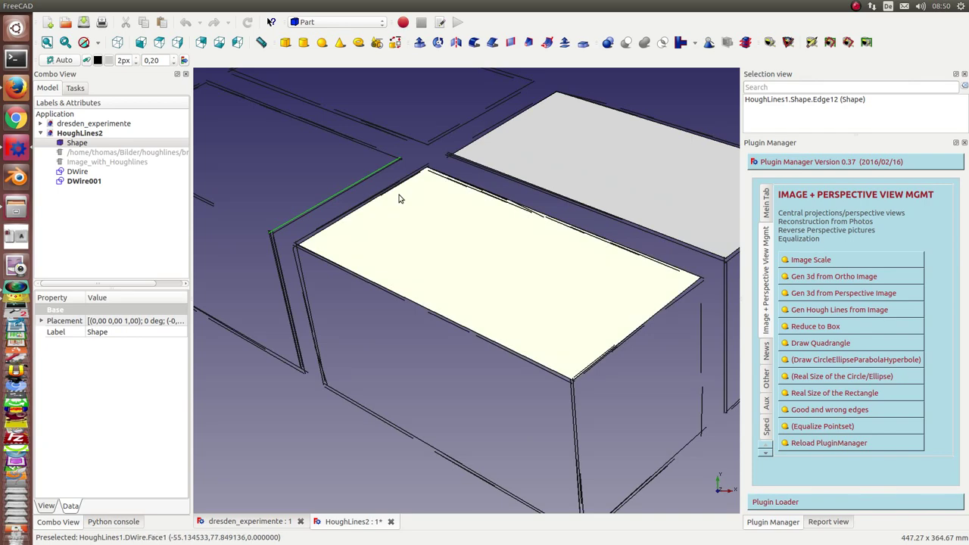
scroll(398, 197, "down", 2)
scroll(512, 345, "up", 2)
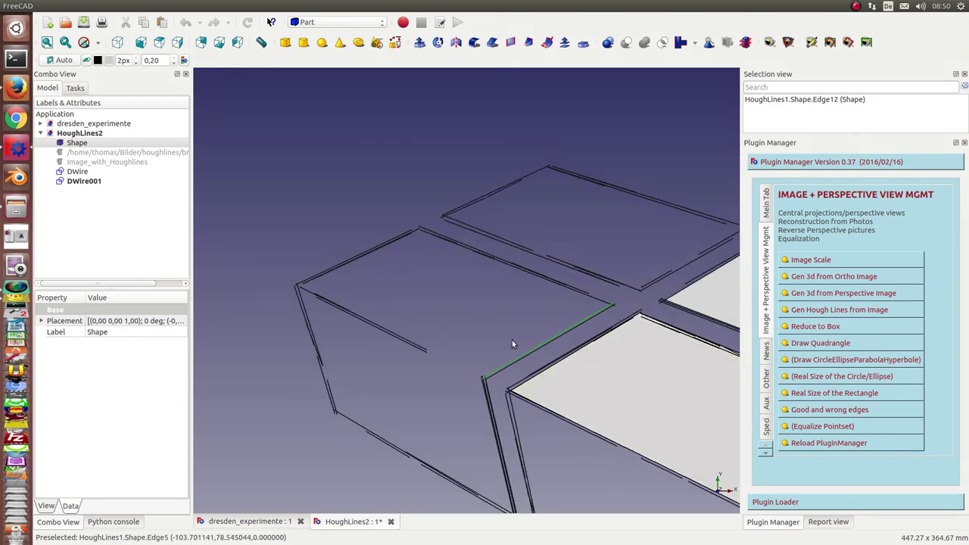
left_click(416, 347, "ctrl")
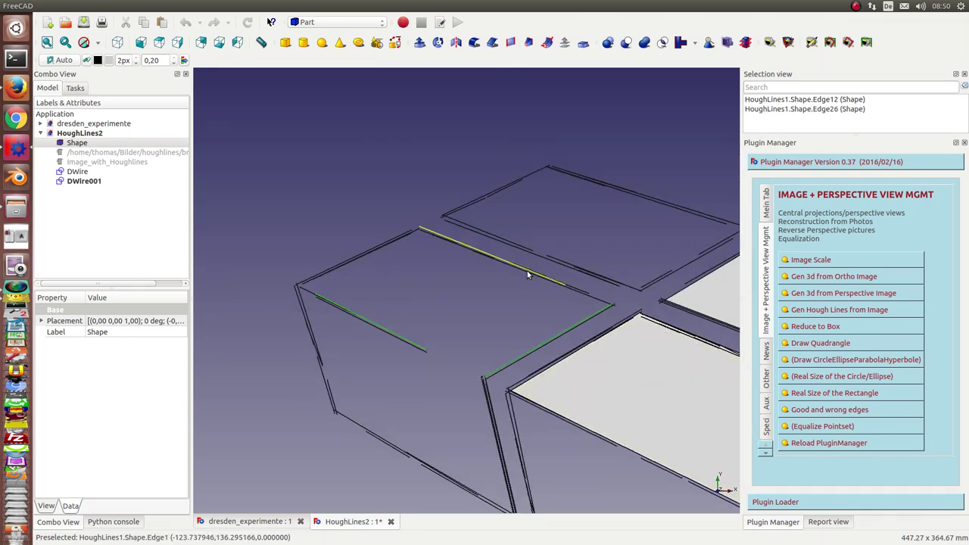
left_click(384, 249, "ctrl")
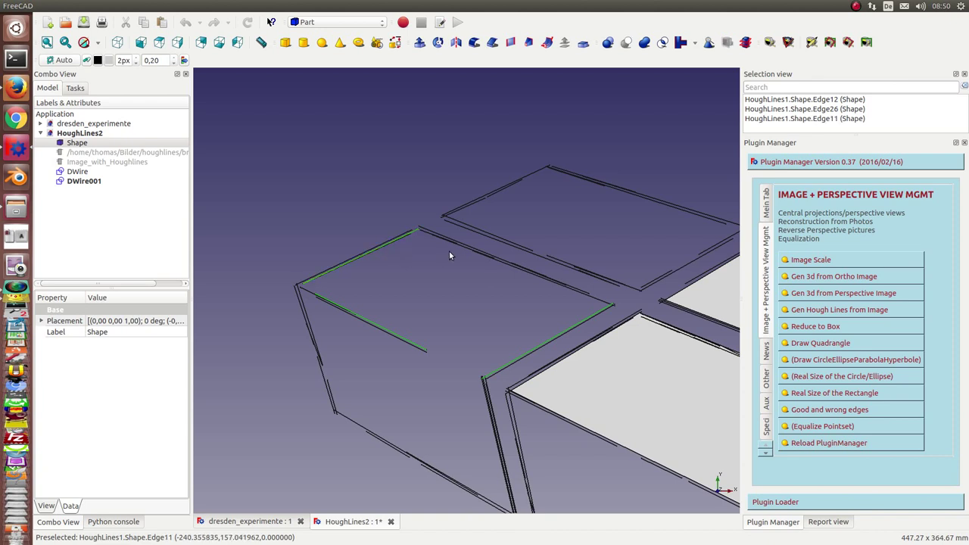
left_click(507, 264, "ctrl")
left_click(810, 344)
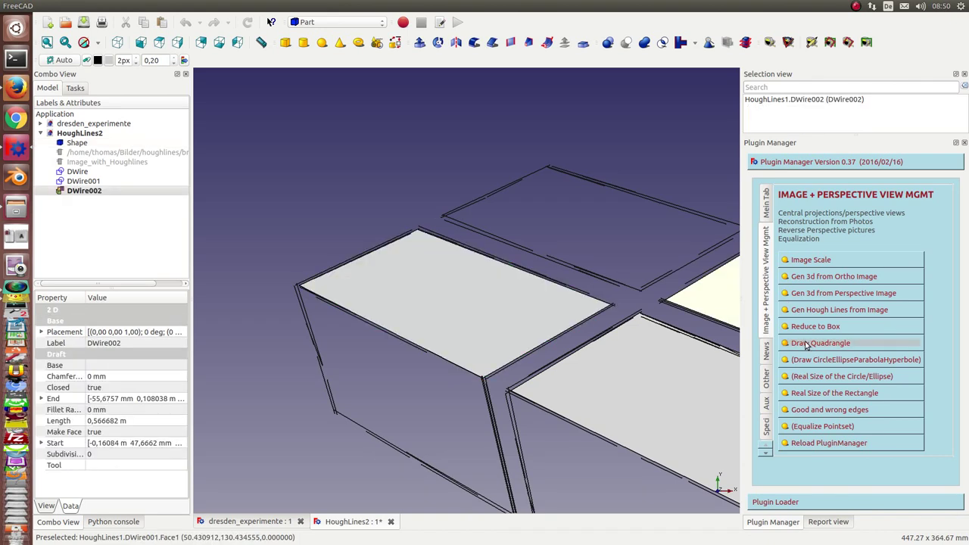
Fill the far box's top as a quadrangle face from its four edges.
left_click(518, 243)
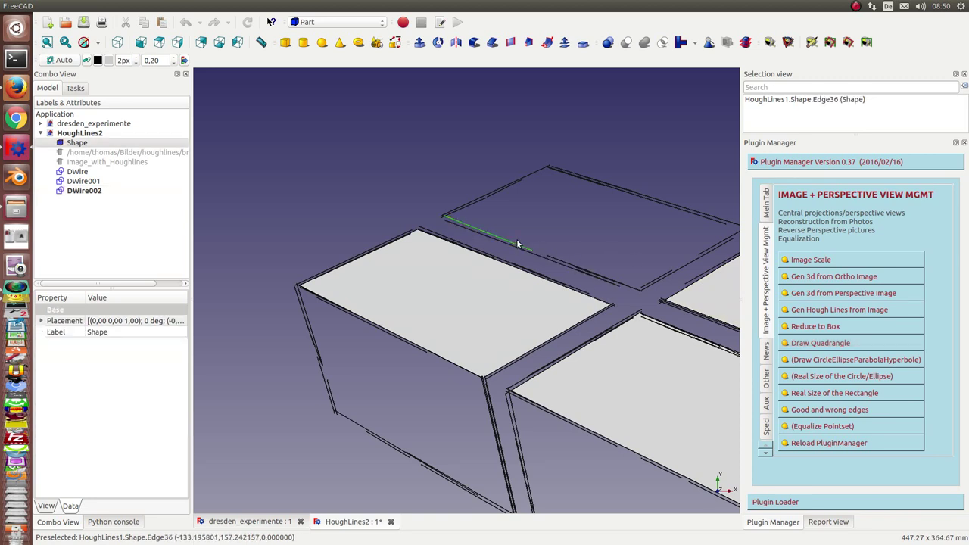
left_click(504, 193, "ctrl")
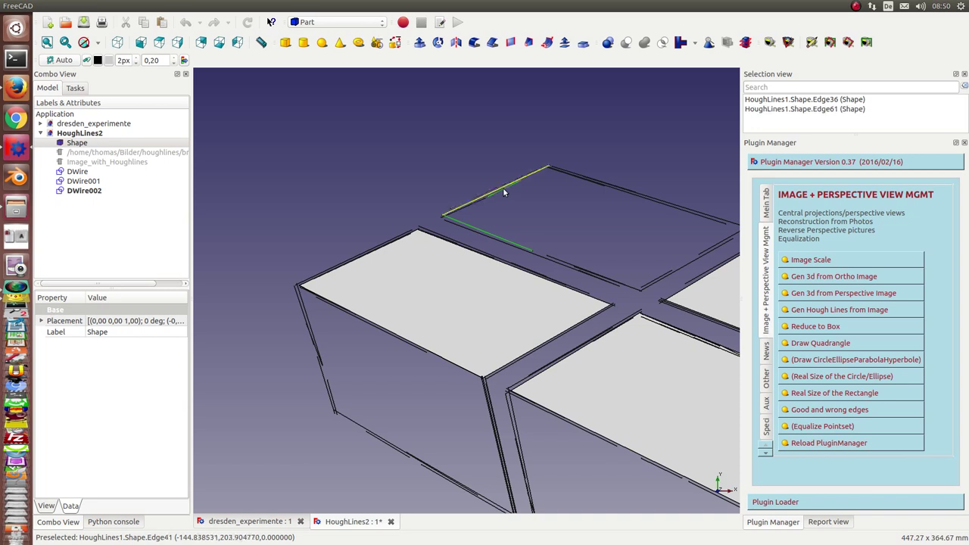
left_click(622, 193, "ctrl")
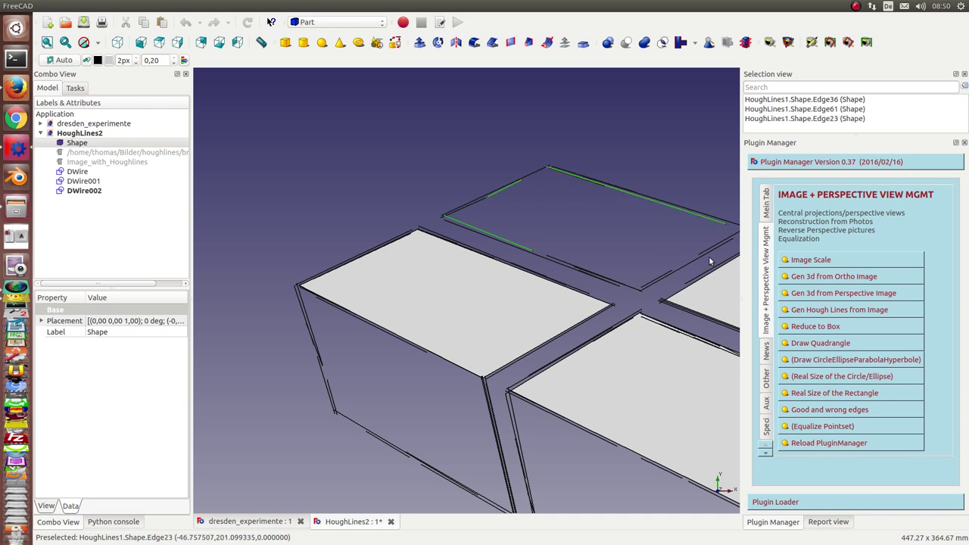
left_click(707, 249, "ctrl")
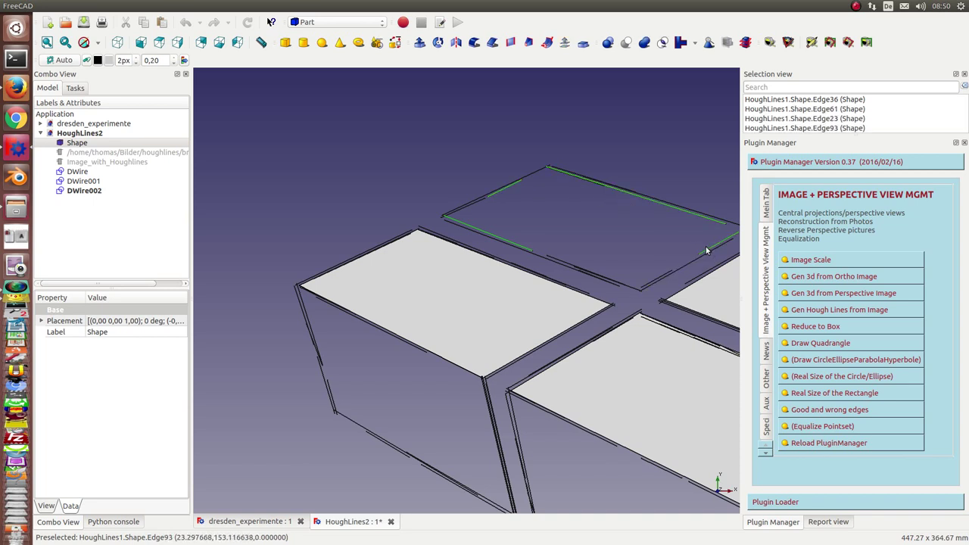
left_click(809, 346)
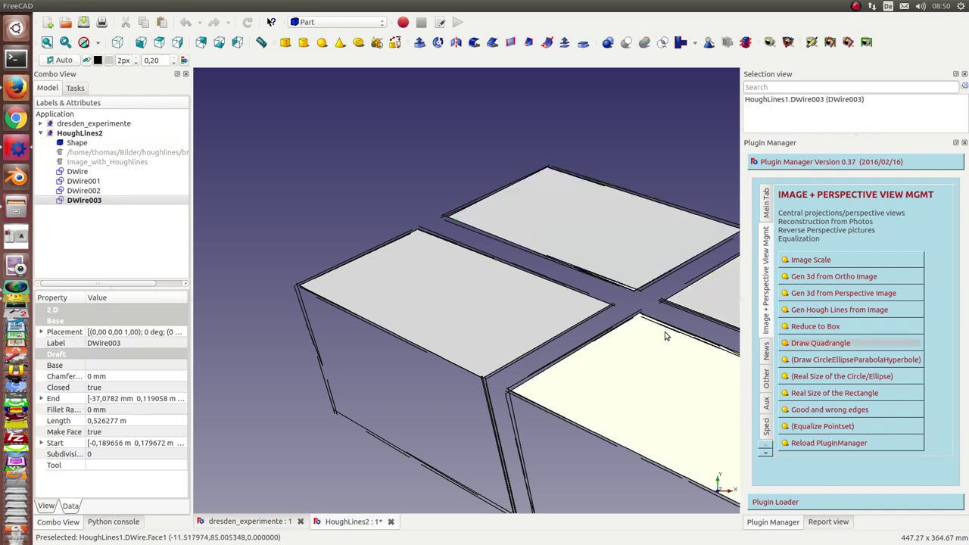
scroll(665, 332, "down", 3)
Create real-size rectangles for the right, far, left and front box tops.
left_click(656, 295)
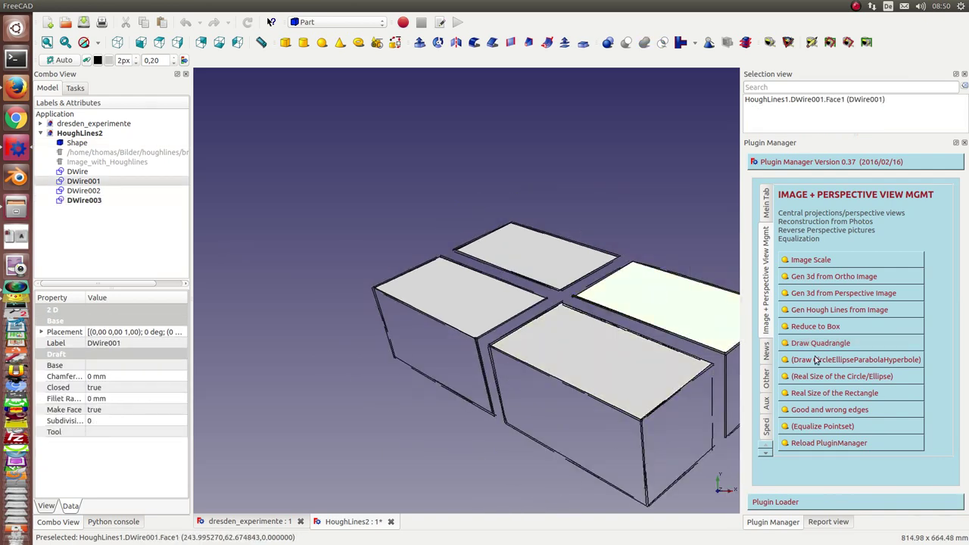
left_click(811, 394)
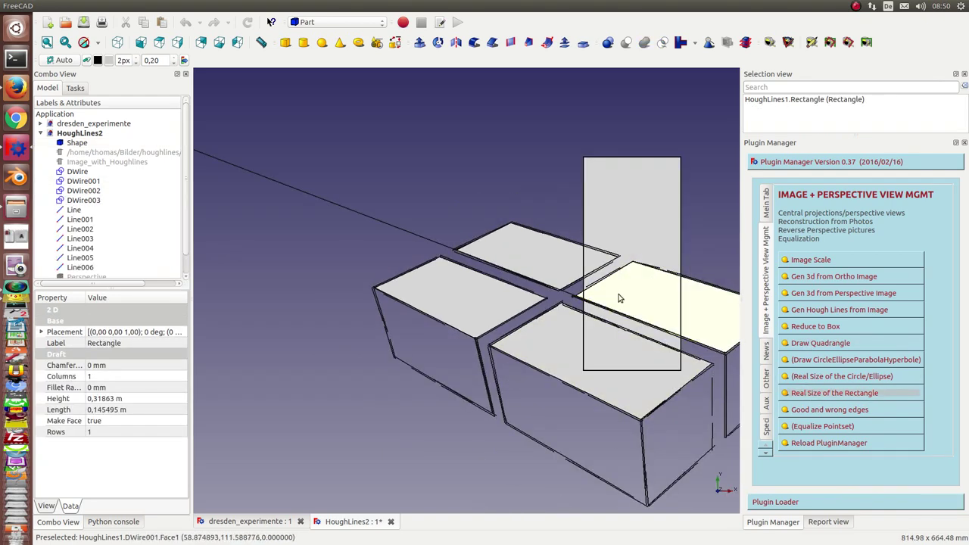
left_click(538, 261)
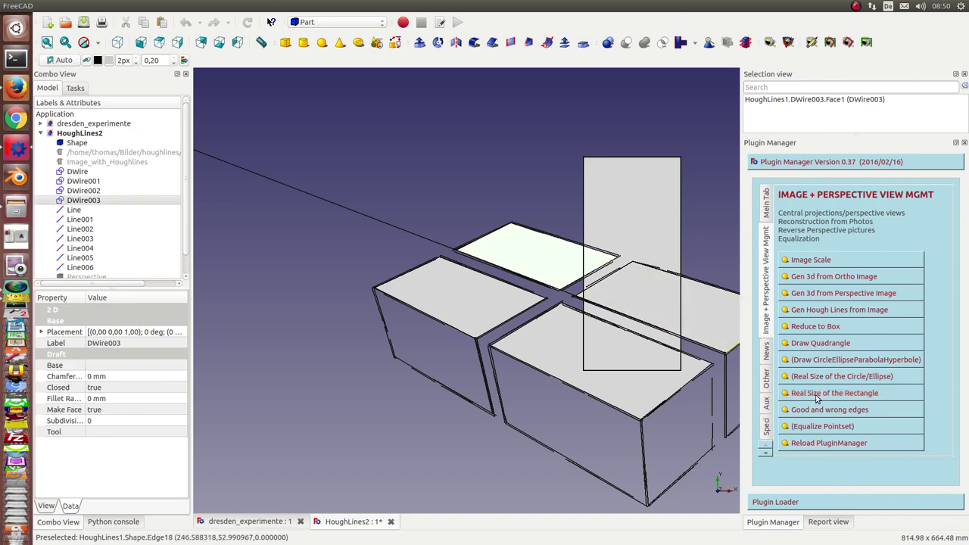
left_click(681, 356)
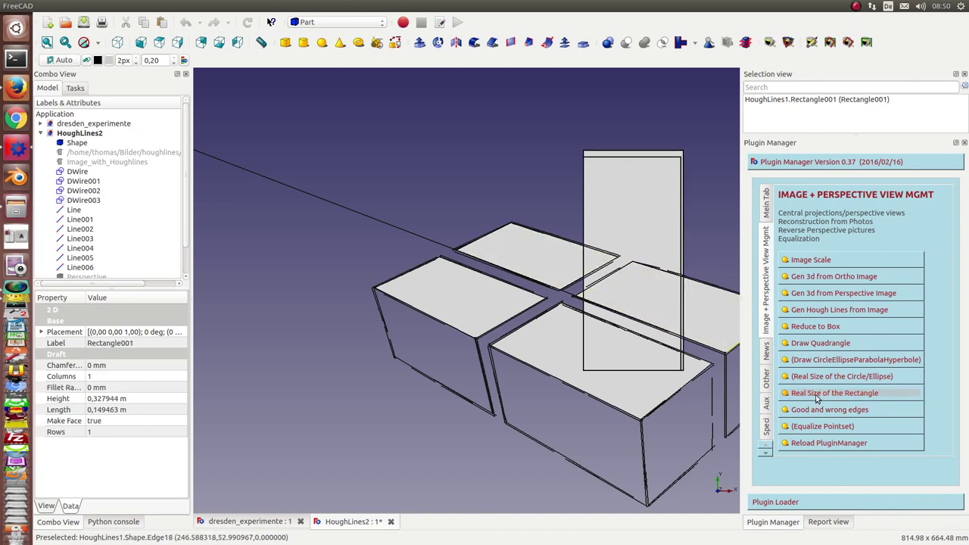
left_click(452, 299)
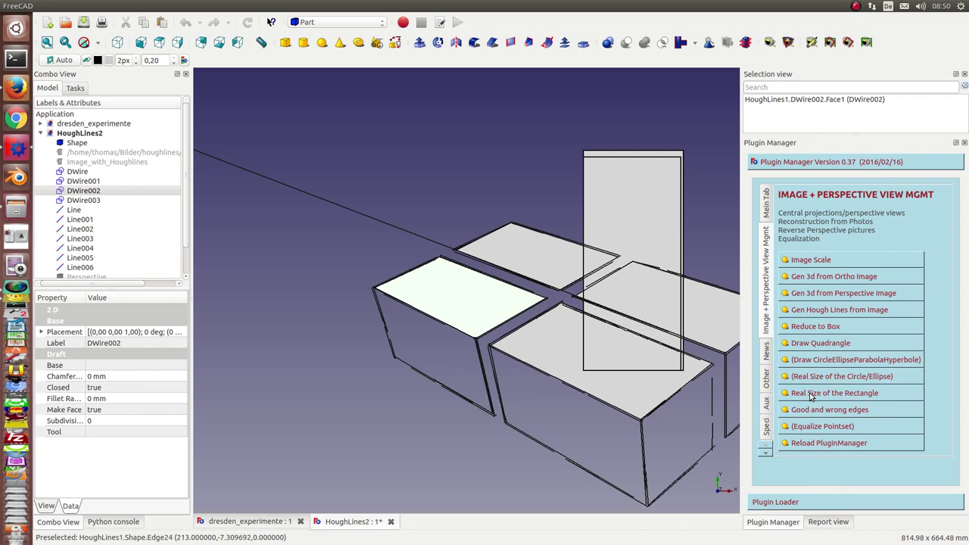
left_click(810, 394)
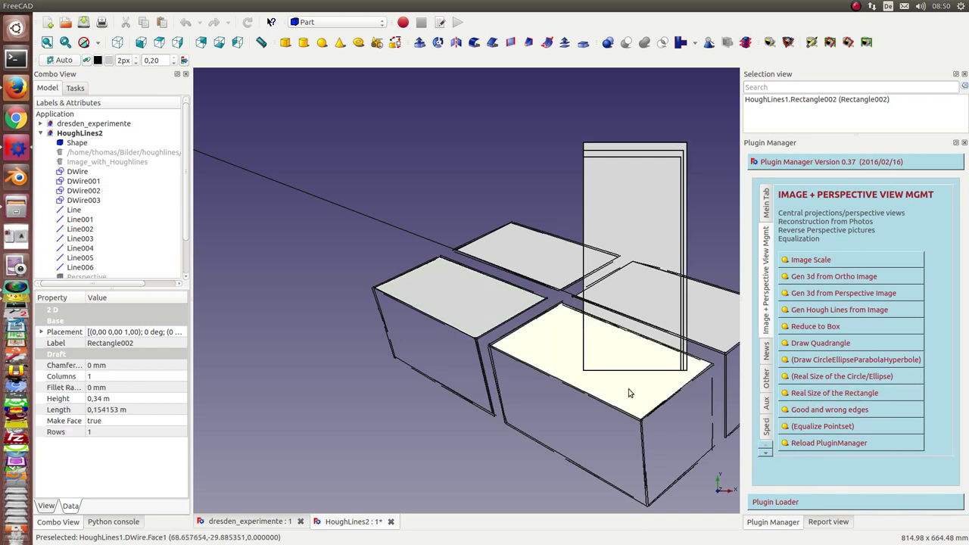
left_click(572, 383)
left_click(807, 394)
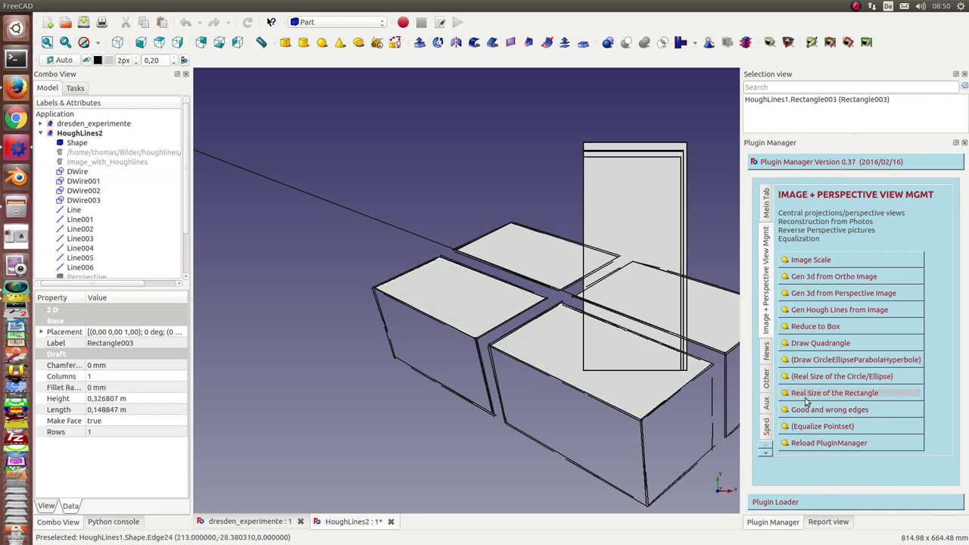
Orbit to inspect the new rectangles and select the Perspective object in the tree.
scroll(320, 374, "down", 1)
scroll(332, 366, "down", 2)
scroll(331, 366, "down", 2)
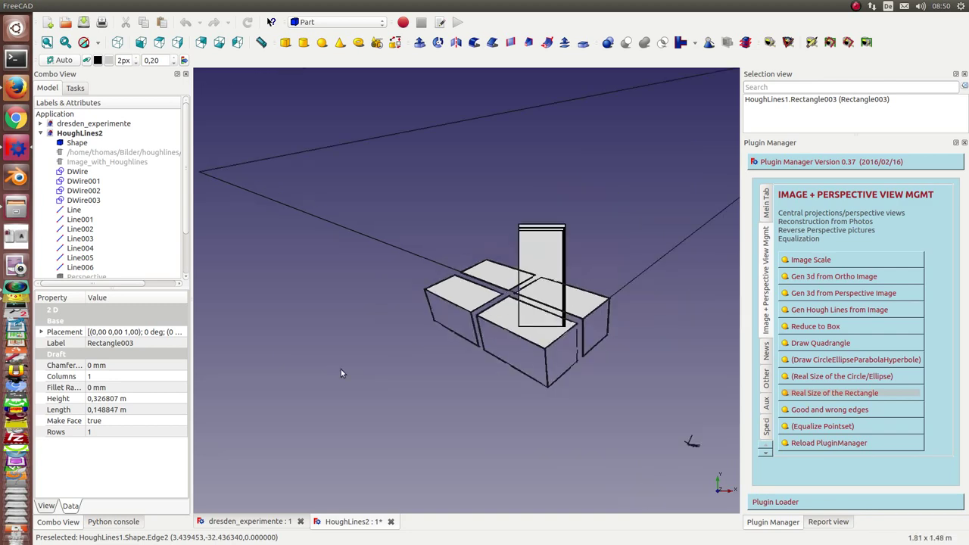
mouse_move(505, 430)
middle_mouse_down()
mouse_move(275, 288)
mouse_move(595, 460)
middle_mouse_up()
scroll(526, 443, "up", 2)
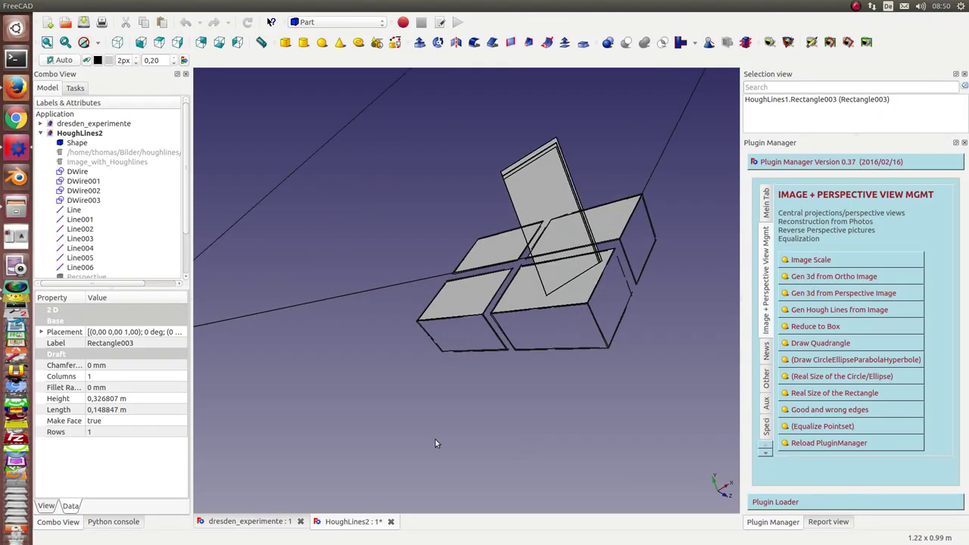
scroll(110, 222, "down", 2)
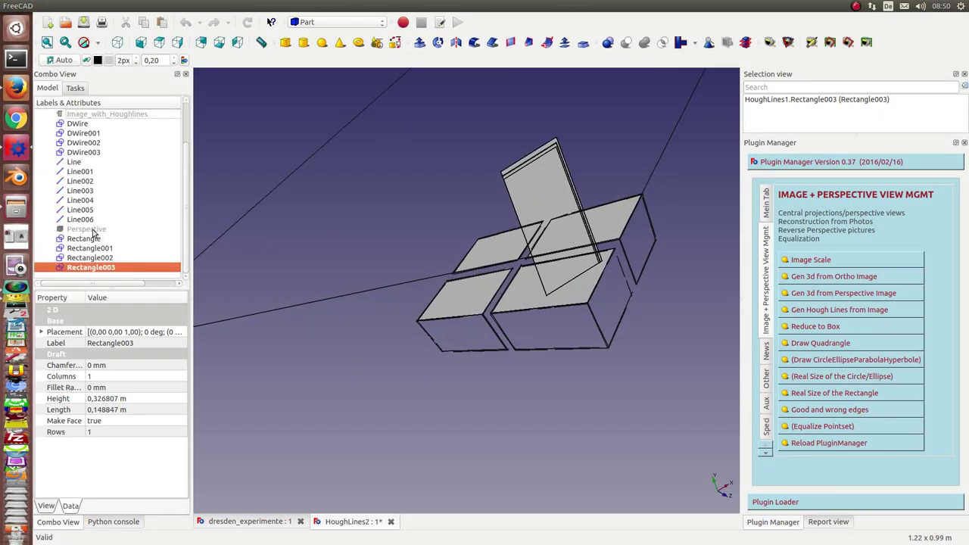
left_click(91, 229)
Delete the Perspective object and hide the four real-size rectangles.
key("Delete")
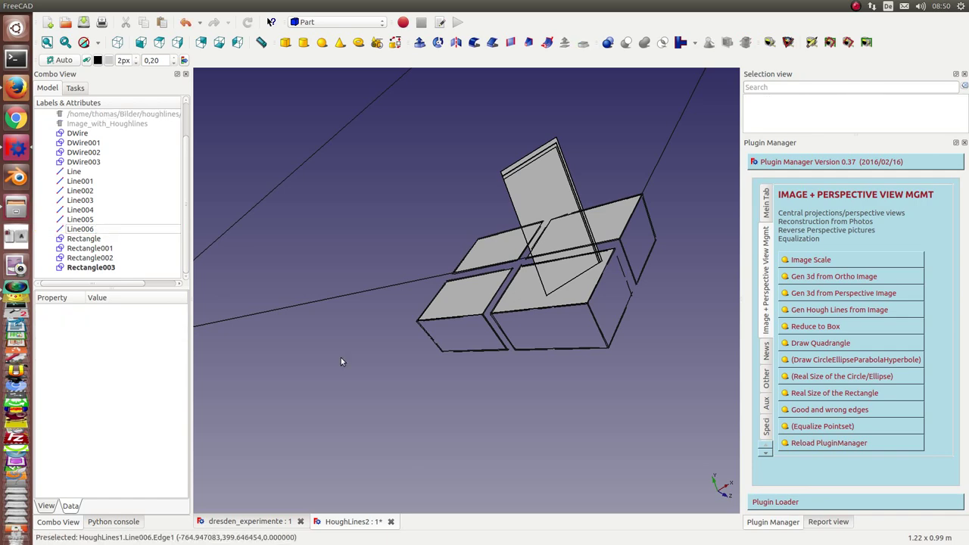
mouse_move(340, 358)
middle_mouse_down()
mouse_move(395, 365)
mouse_move(382, 381)
middle_mouse_up()
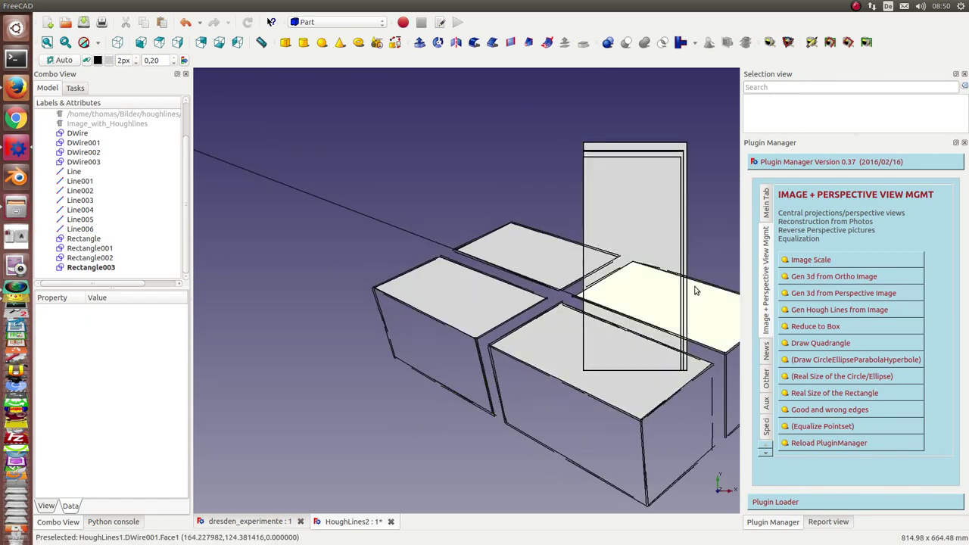
left_click(90, 239)
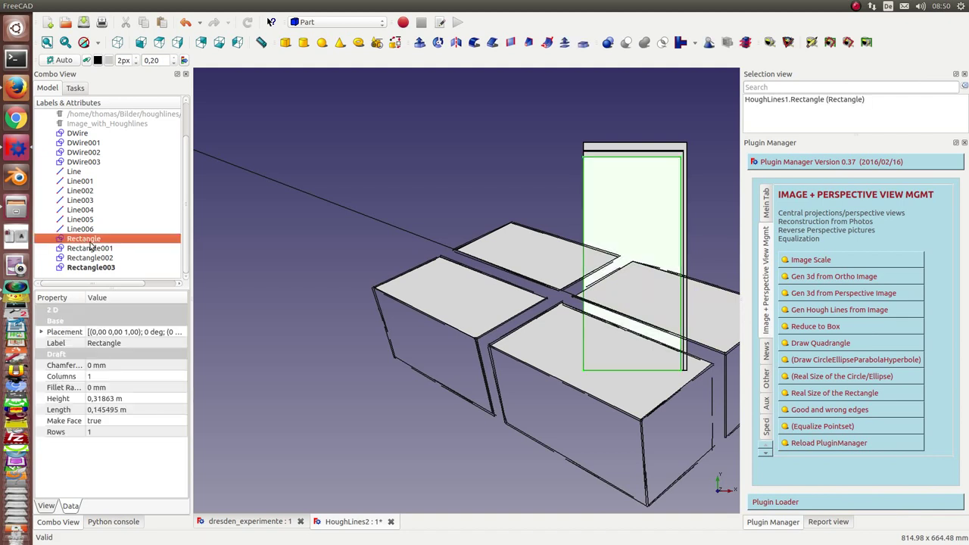
key("shift+Down")
key("shift+Down")
key("shift+Down")
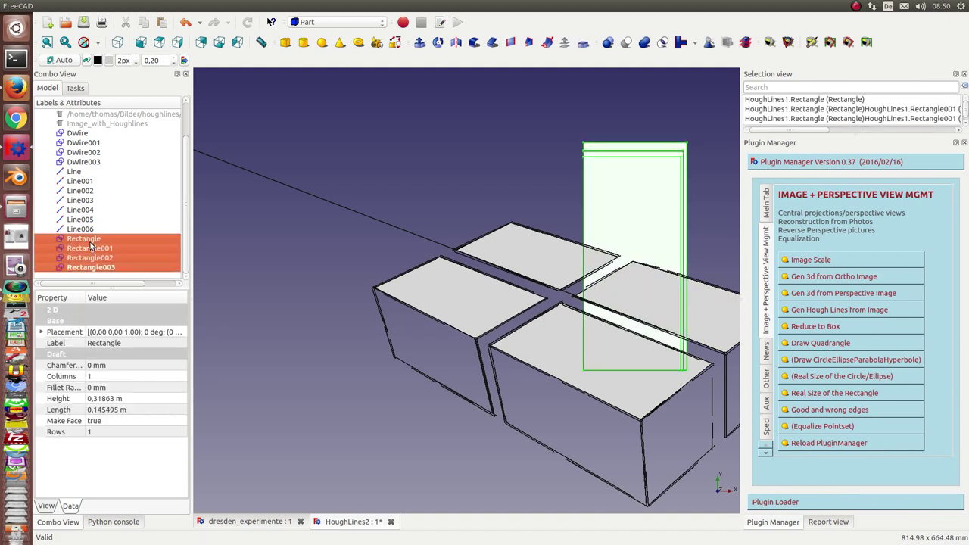
key("space")
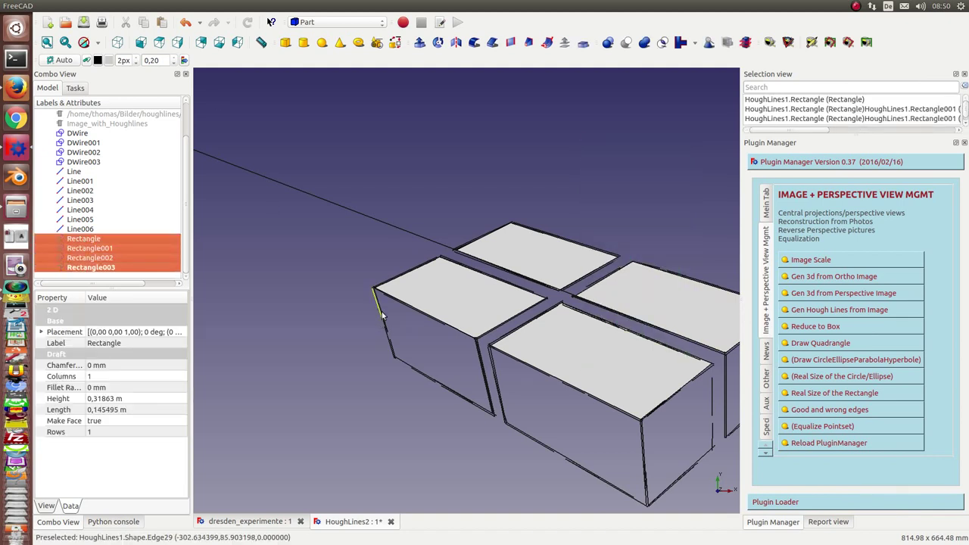
Zoom and pan in close on the boxes.
scroll(373, 324, "down", 5)
scroll(373, 324, "up", 3)
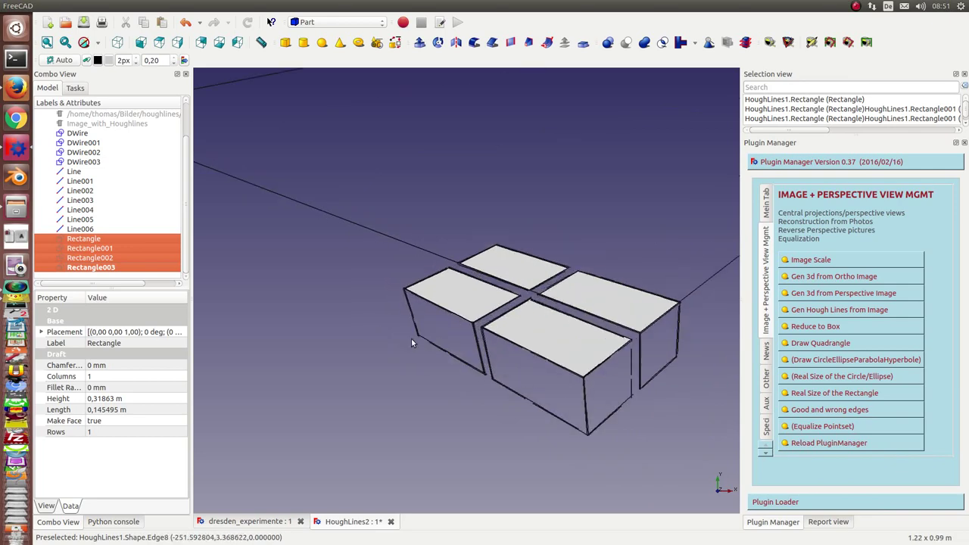
scroll(412, 345, "up", 3)
middle_click_drag(418, 341, 332, 202)
scroll(337, 208, "up", 2)
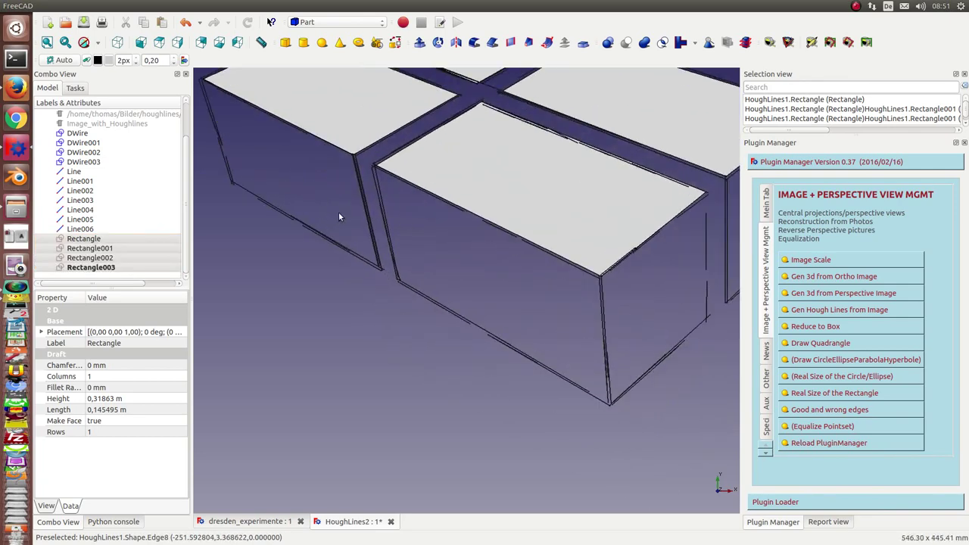
scroll(341, 215, "up", 2)
scroll(356, 242, "up", 2)
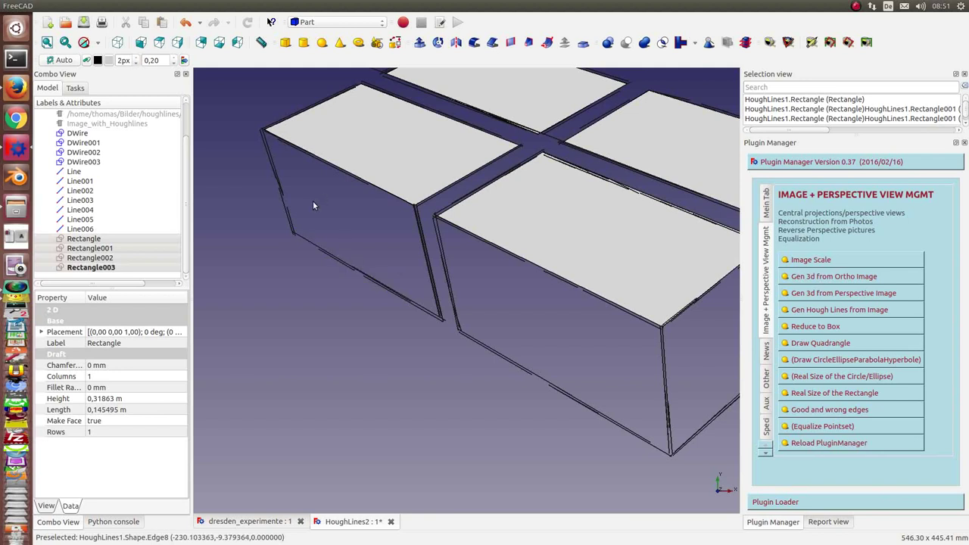
Trace the left box's front face as quadrangle DWire004 from its four edges.
left_click(337, 172)
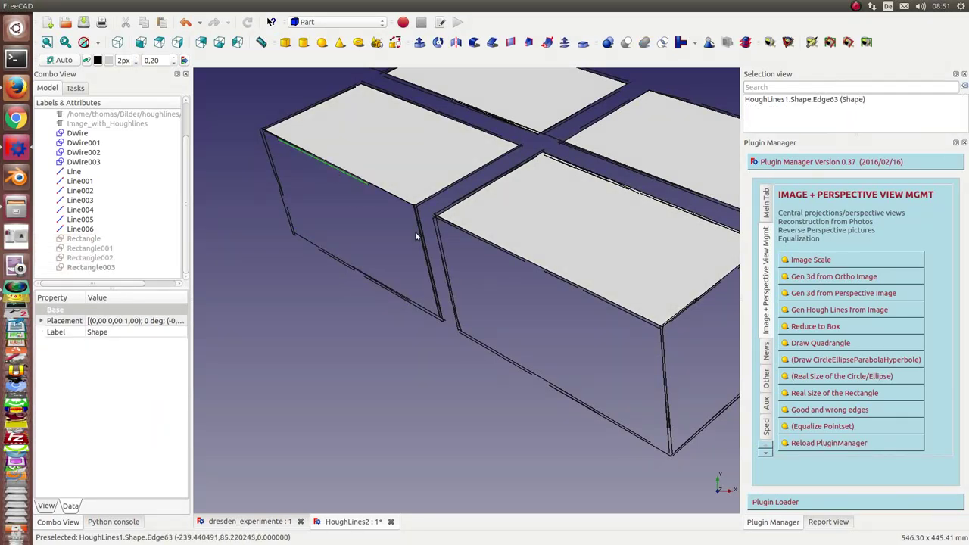
left_click(430, 276, "ctrl")
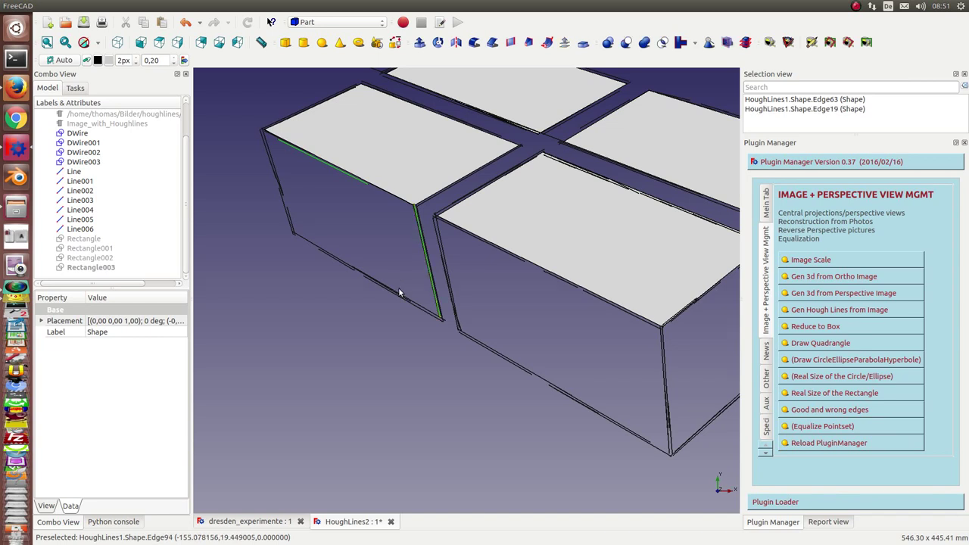
left_click(424, 312)
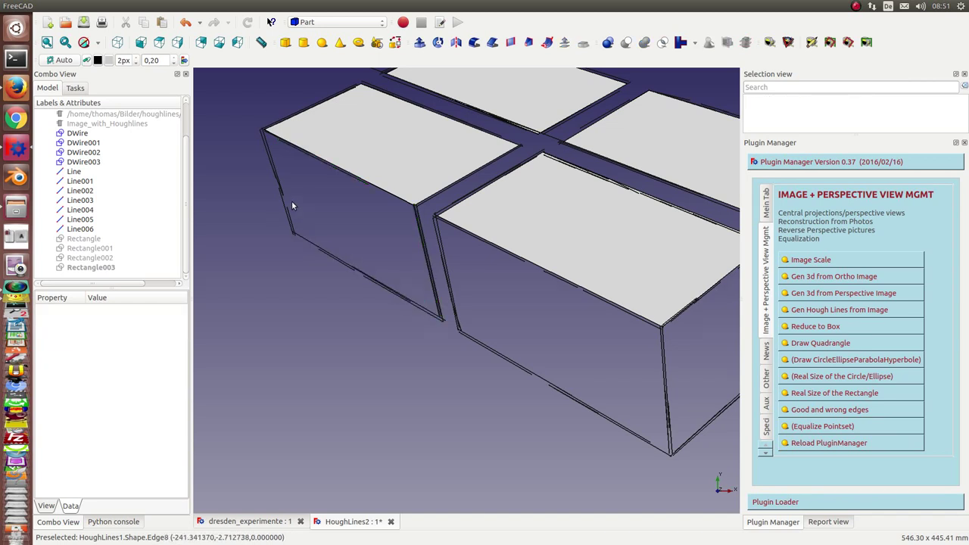
left_click(278, 175)
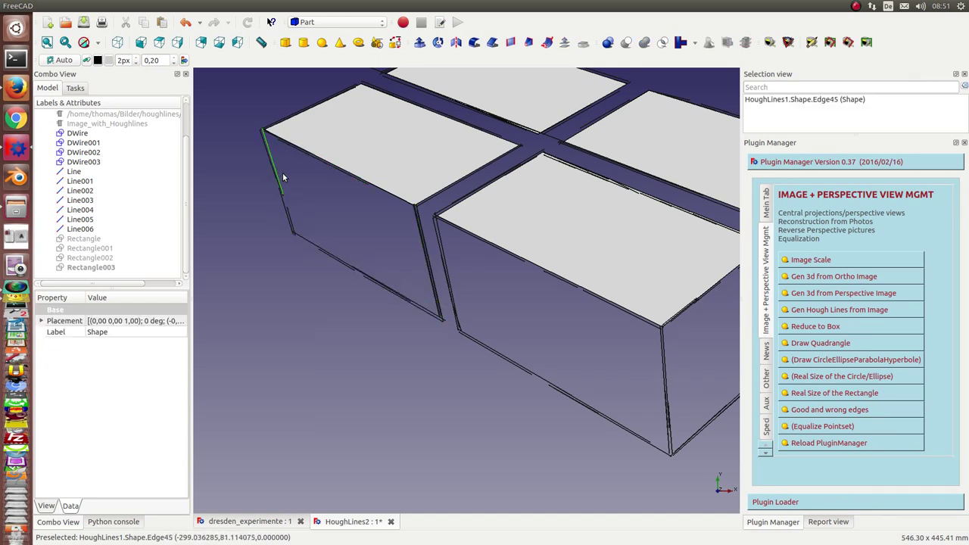
left_click(836, 346)
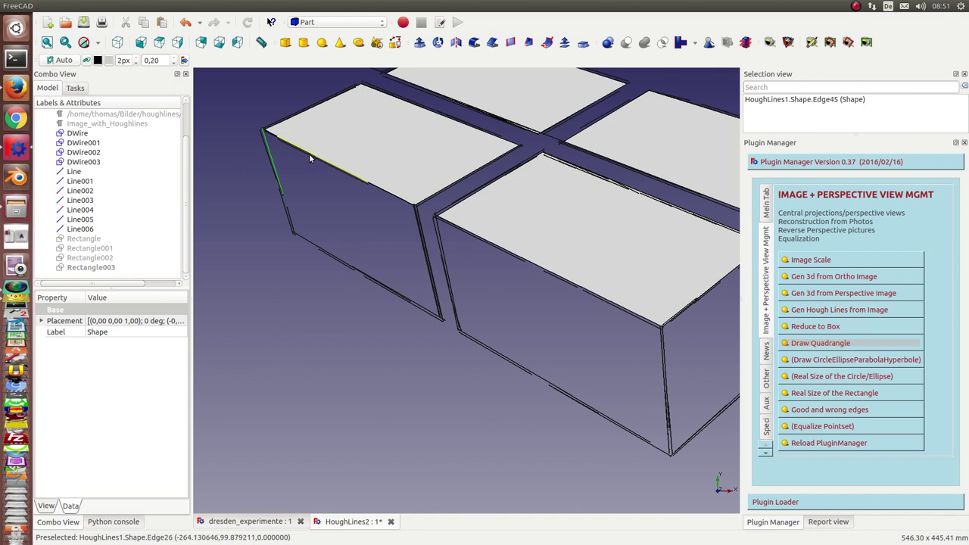
left_click(309, 155, "ctrl")
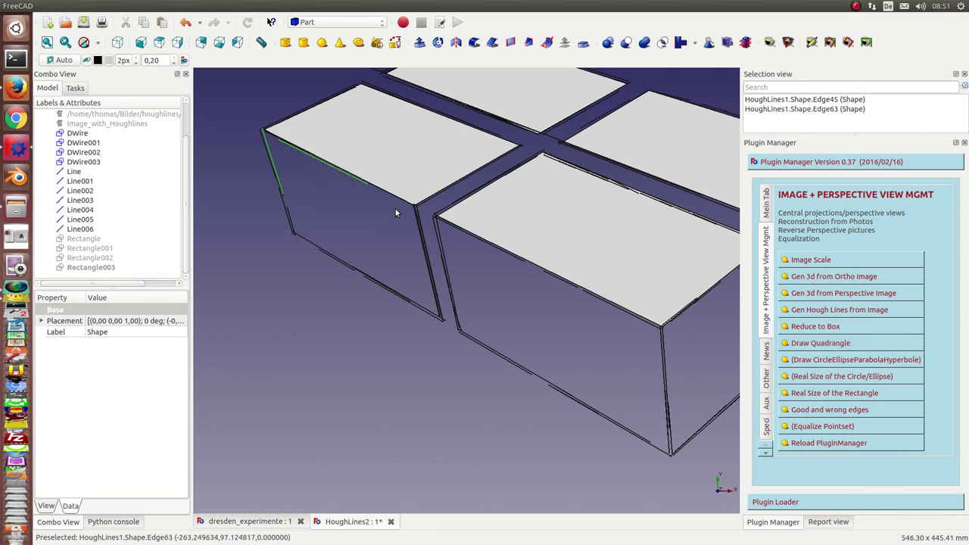
left_click(423, 241, "ctrl")
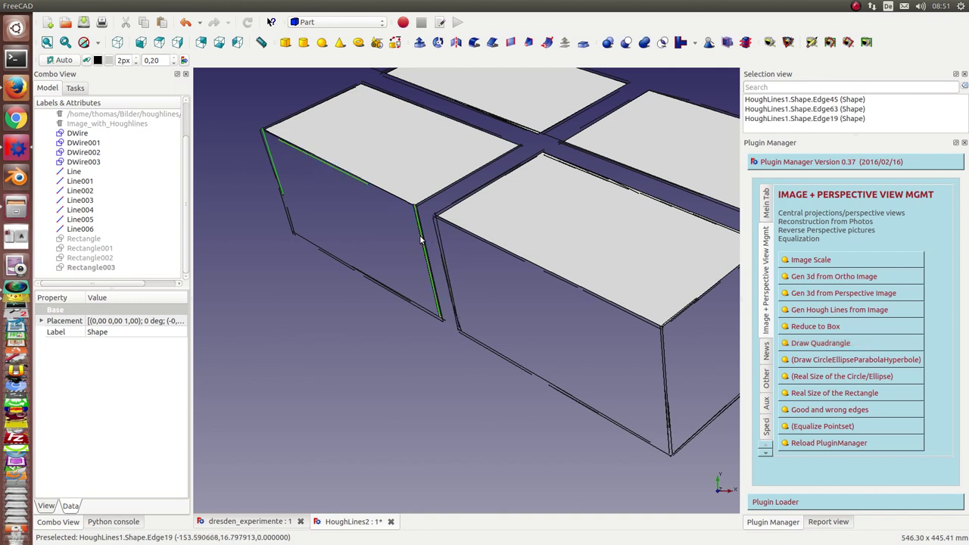
left_click(393, 290, "ctrl")
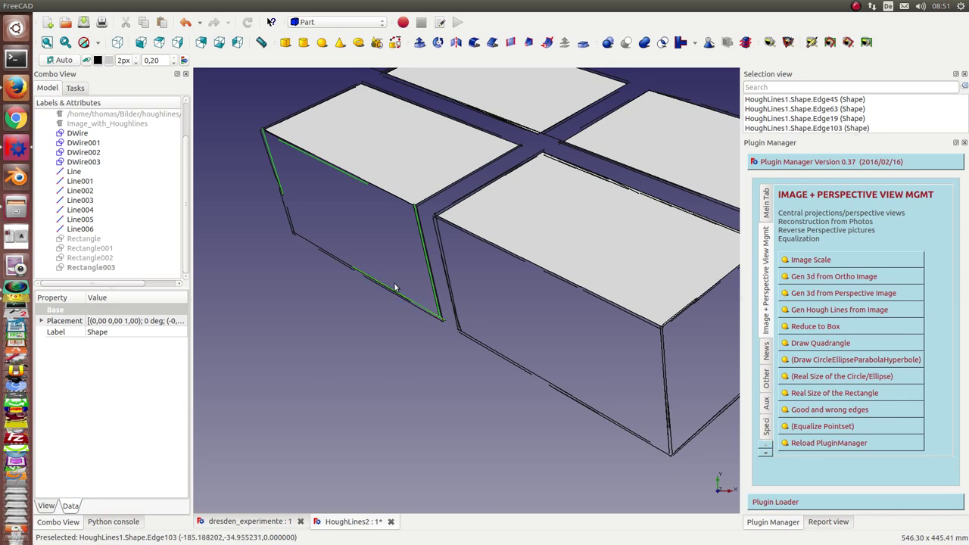
left_click(816, 343)
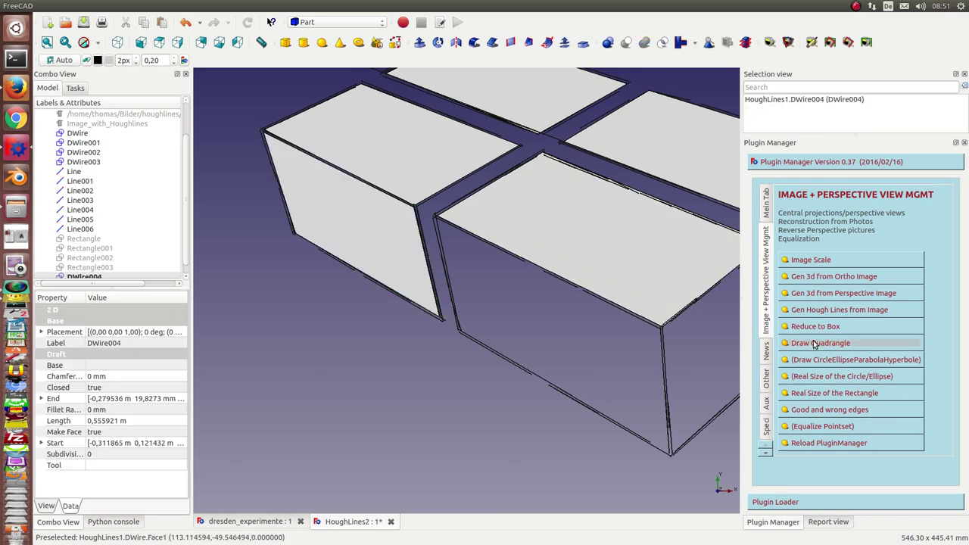
Trace the right box's front face as quadrangle DWire005 and select it.
left_click(509, 256)
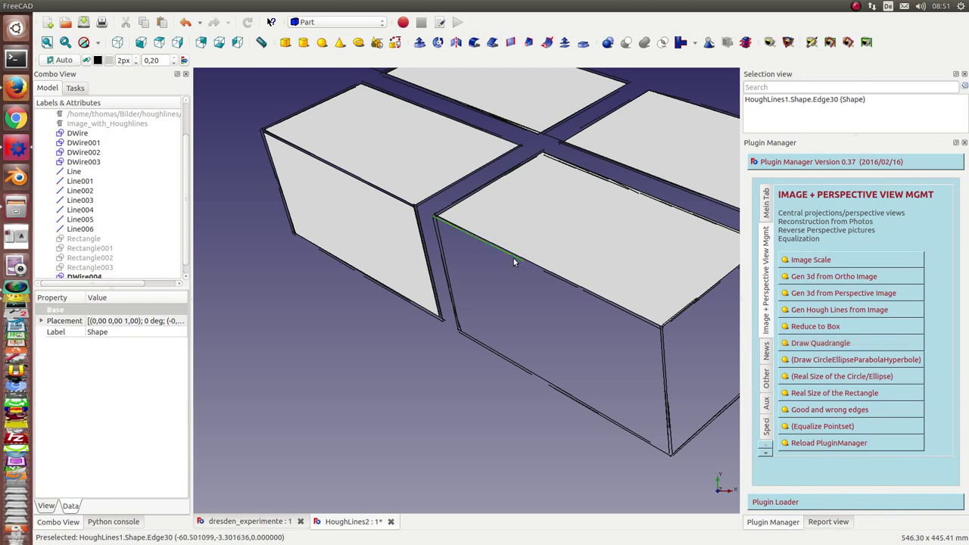
left_click(663, 366, "ctrl")
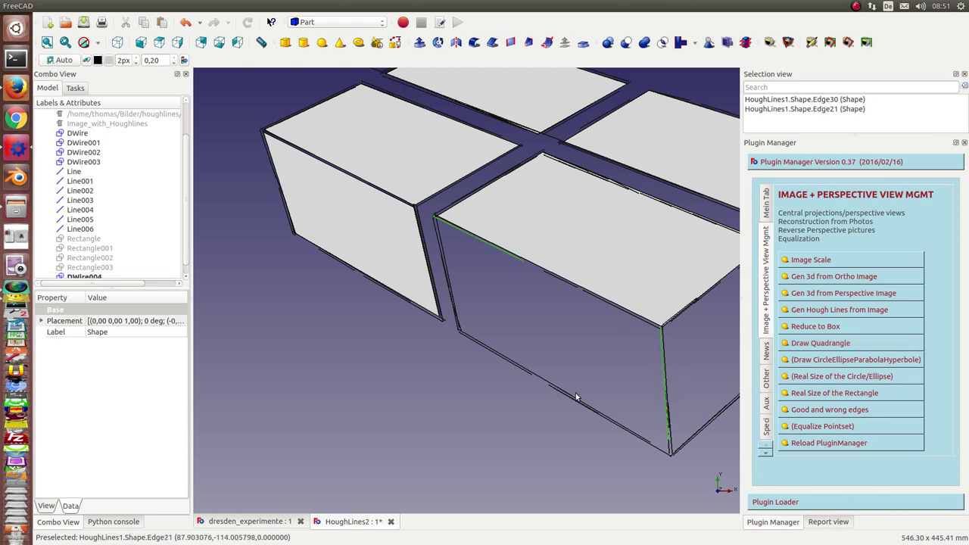
left_click(561, 393, "ctrl")
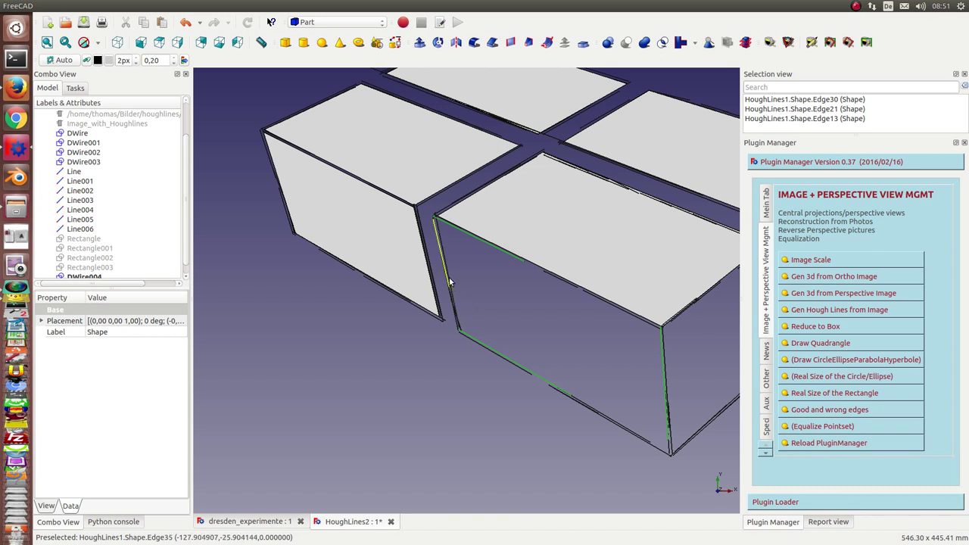
left_click(447, 277, "ctrl")
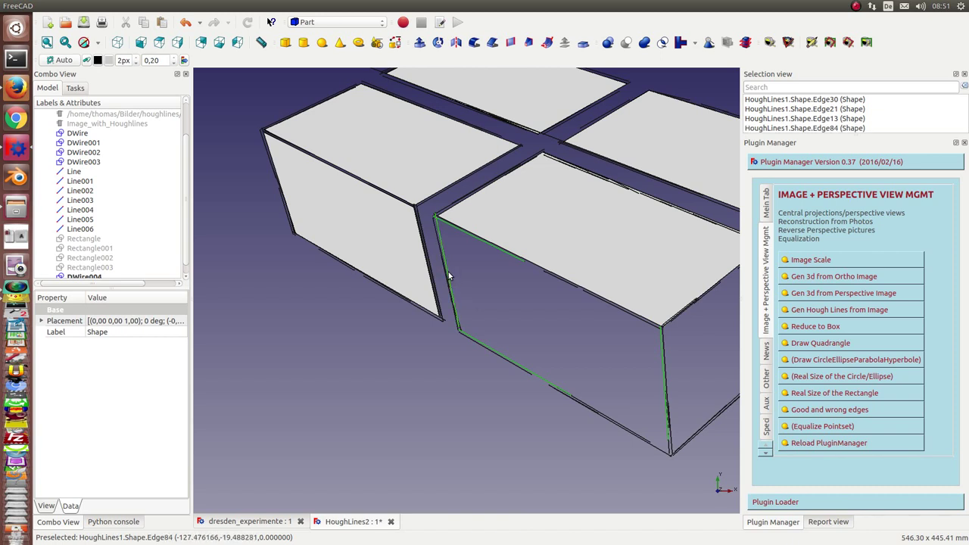
left_click(804, 343)
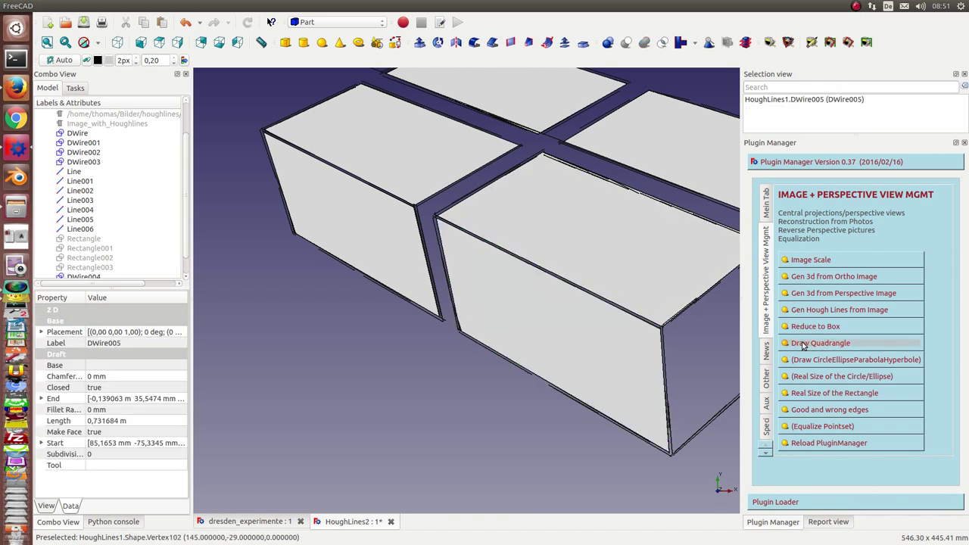
left_click(584, 328)
Create real-size rectangles from the DWire005 and DWire004 faces.
left_click(807, 399)
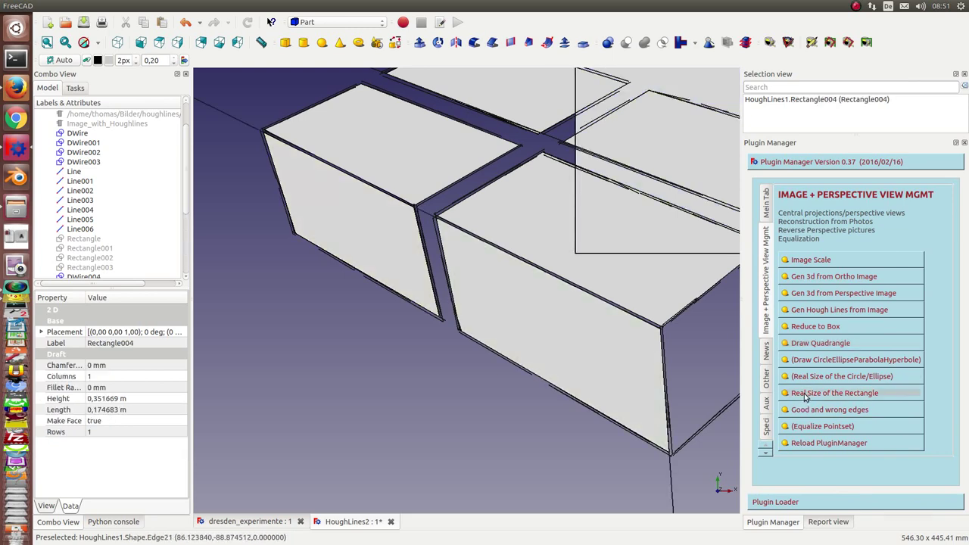
scroll(385, 255, "down", 2)
scroll(393, 254, "down", 2)
left_click(393, 254)
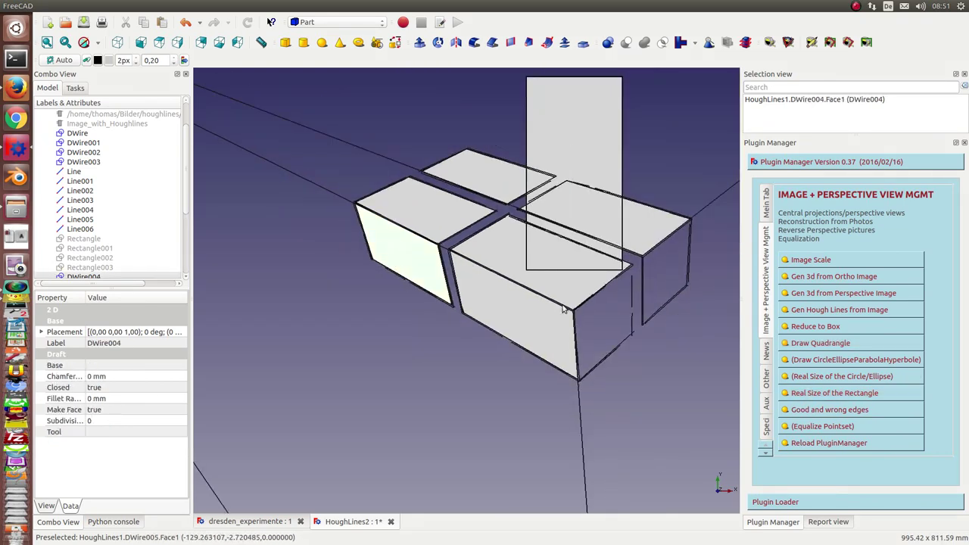
left_click(816, 395)
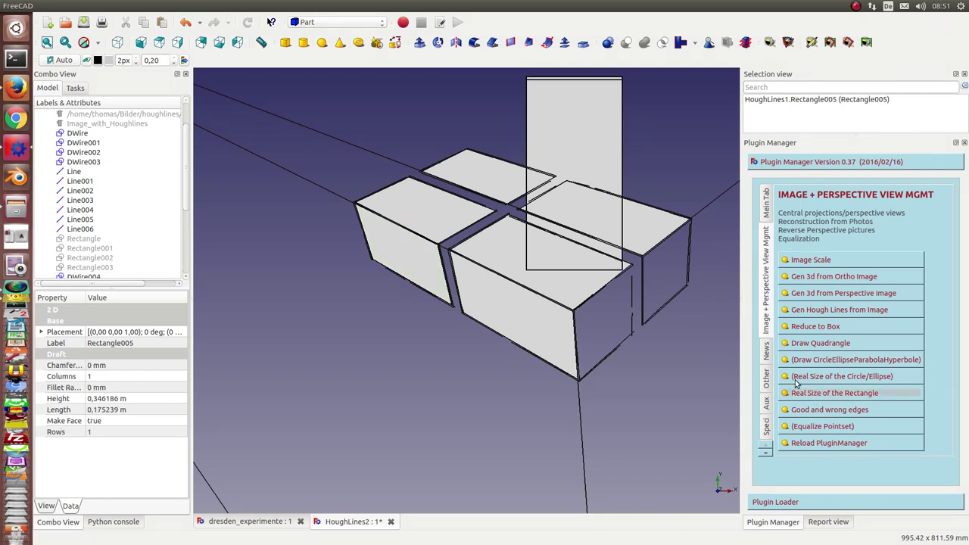
Hide Rectangle004 and leave Rectangle005 selected.
scroll(386, 411, "down", 2)
scroll(390, 412, "down", 2)
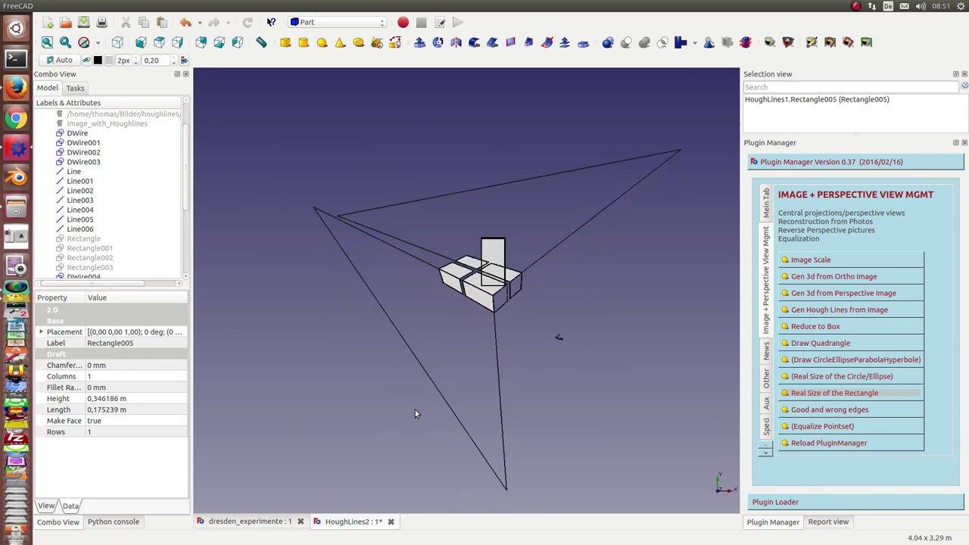
scroll(572, 405, "up", 1)
scroll(571, 404, "up", 1)
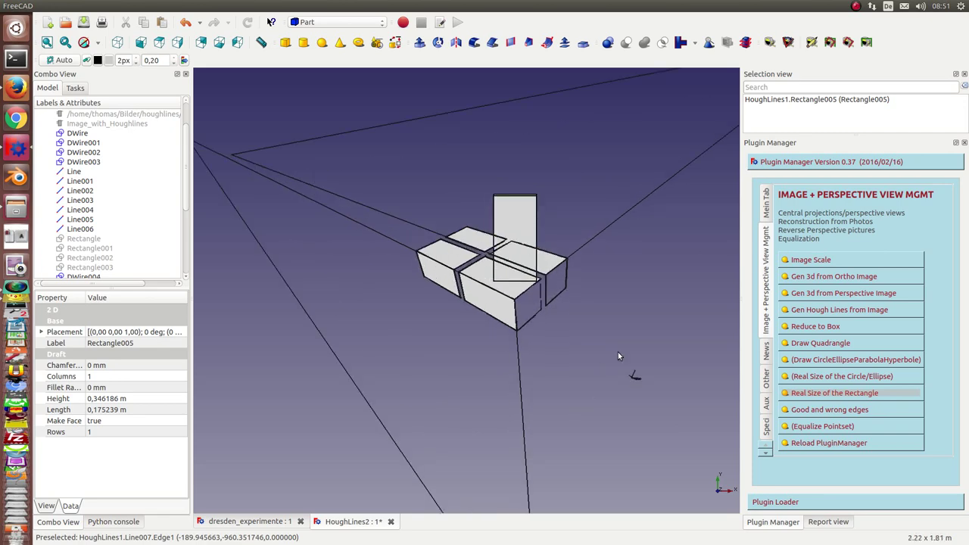
middle_click_drag(618, 356, 497, 325)
scroll(496, 324, "up", 2)
middle_click_drag(450, 298, 543, 326)
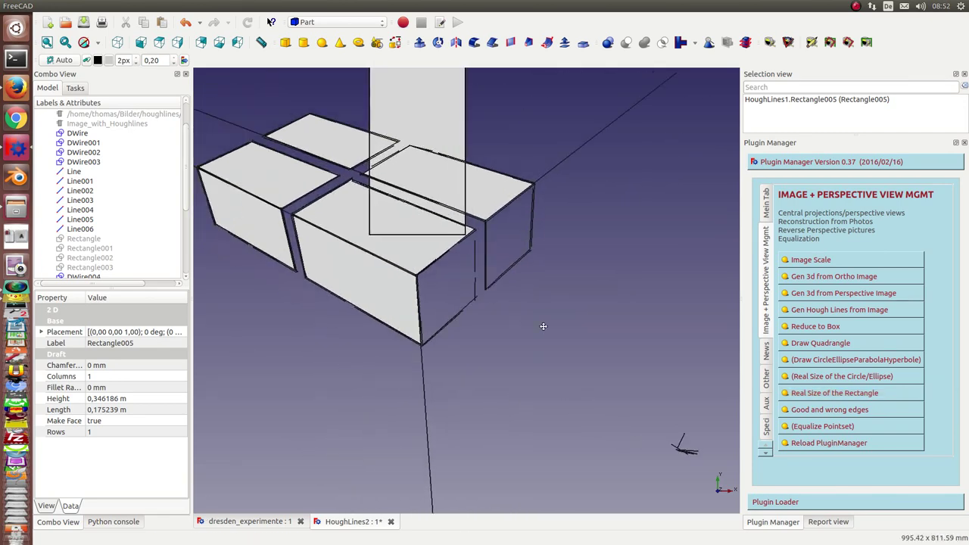
scroll(543, 326, "up", 1)
scroll(539, 318, "up", 1)
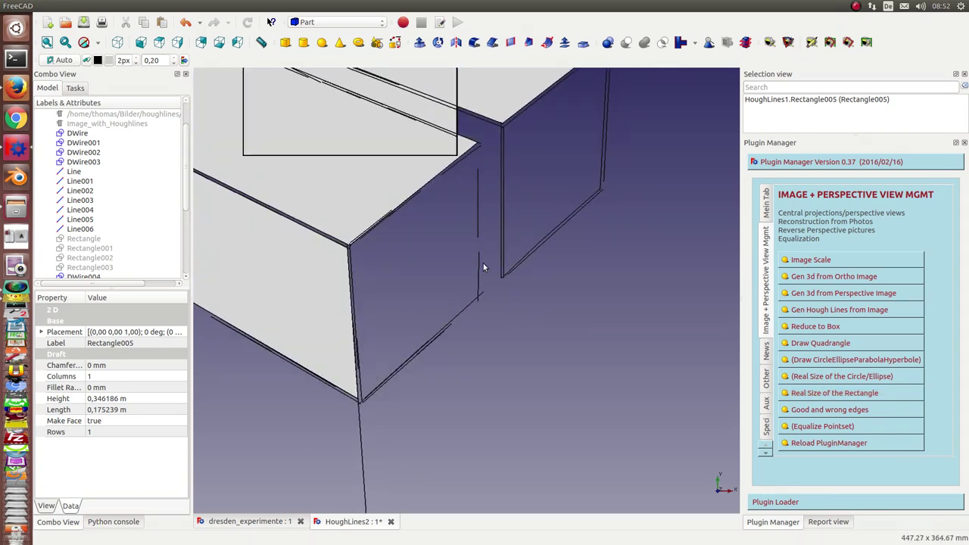
left_click(280, 303)
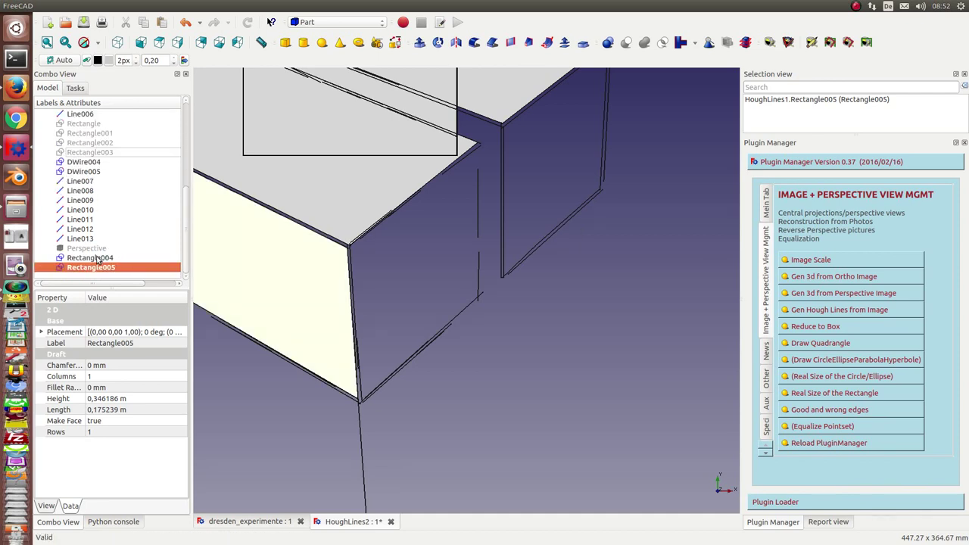
left_click(97, 258)
key("space")
left_click(102, 268)
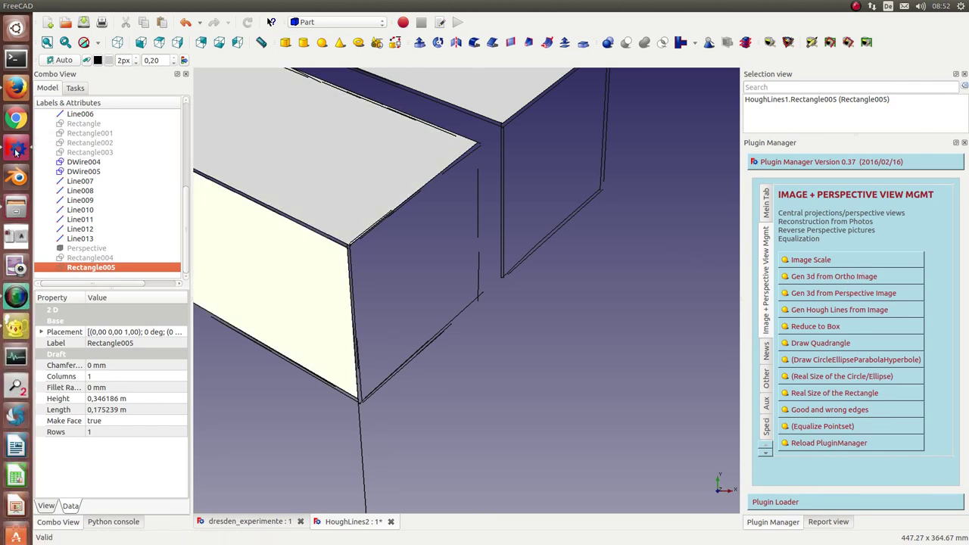
Compute Hough lines for the cube tower designboom-07 image, showing the image and the image with lines.
left_click(827, 313)
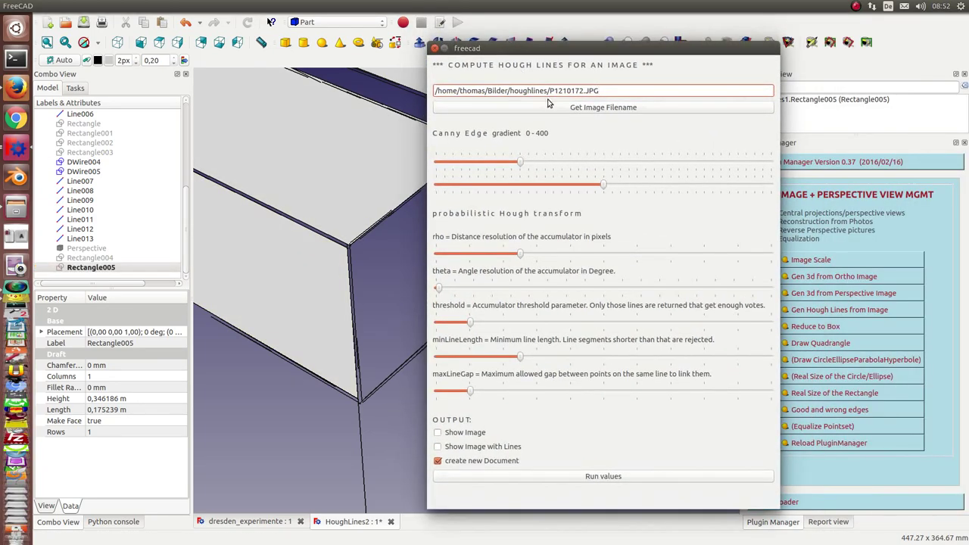
left_click(550, 107)
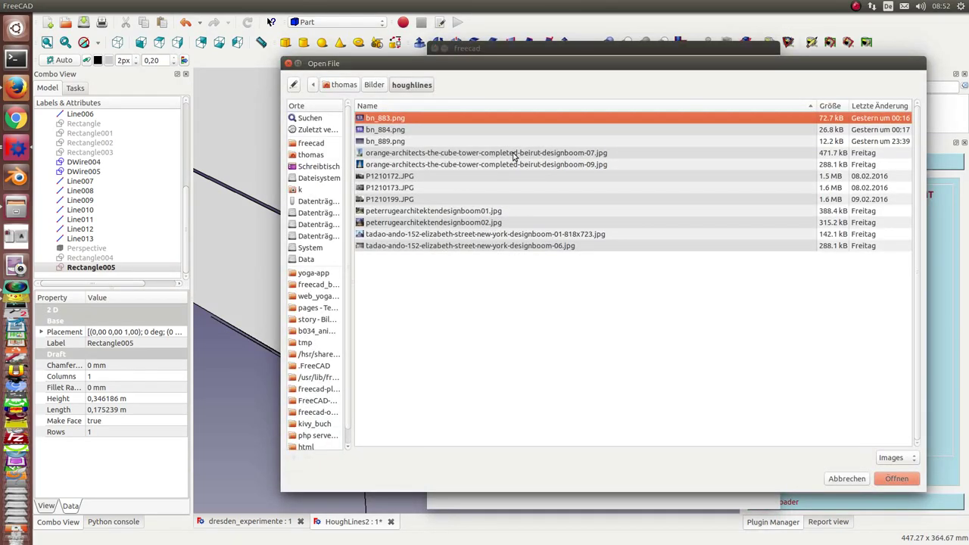
left_click(513, 154)
left_click(886, 482)
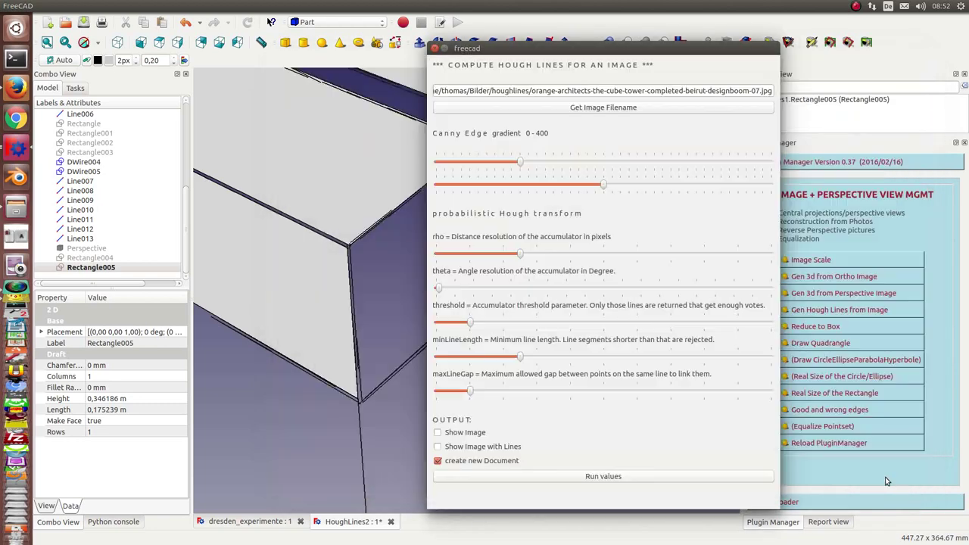
left_click(439, 432)
left_click(441, 448)
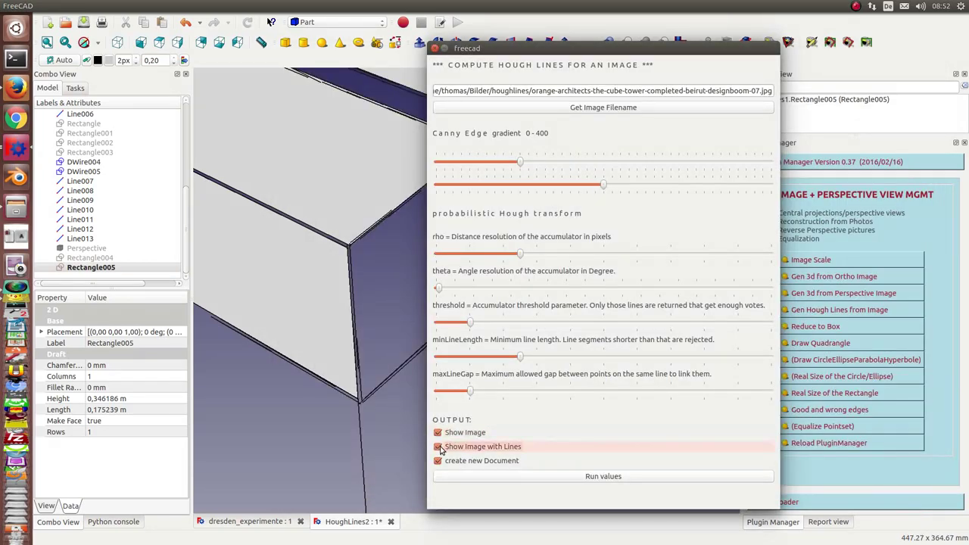
left_click(488, 476)
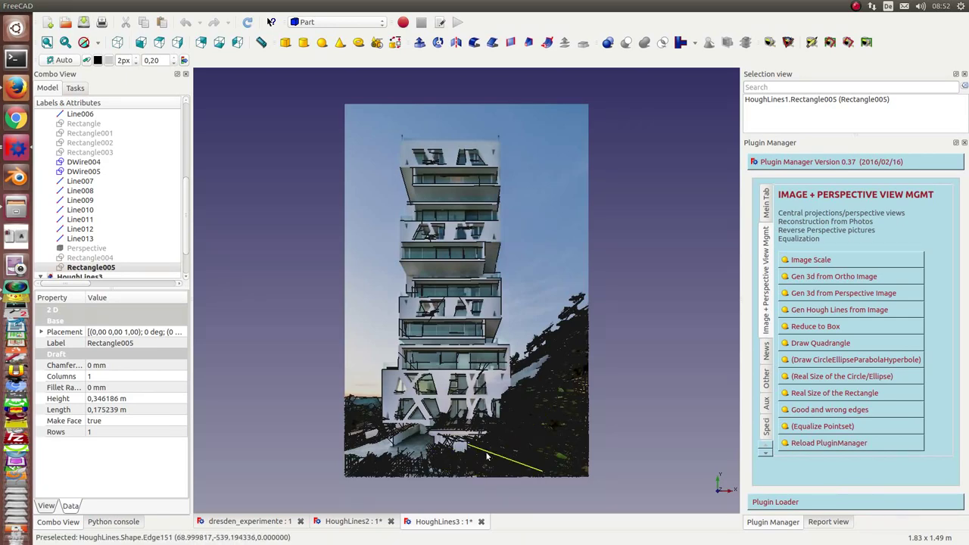
Rerun the Hough lines computation on the cube tower designboom-09 photo.
key("alt+Tab")
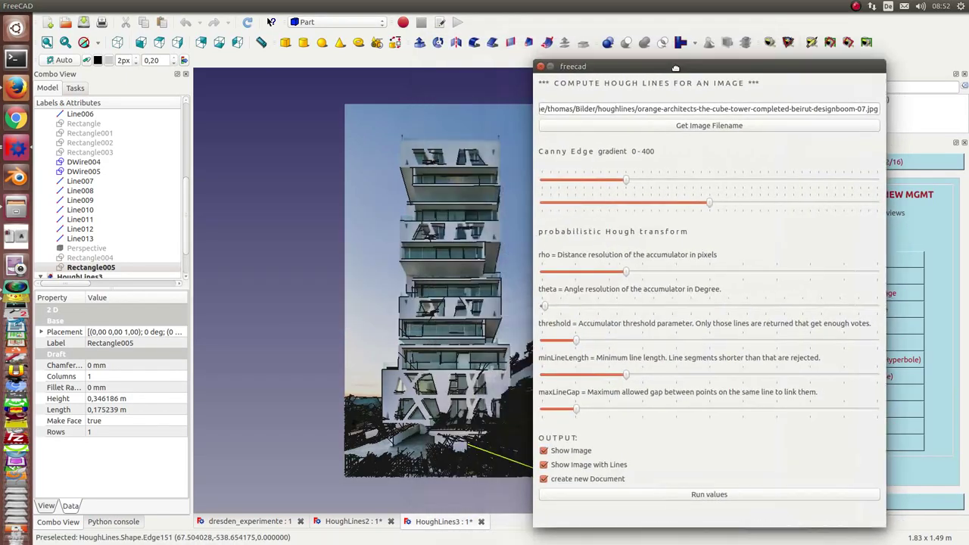
left_click_drag(570, 49, 687, 68)
left_click(713, 126)
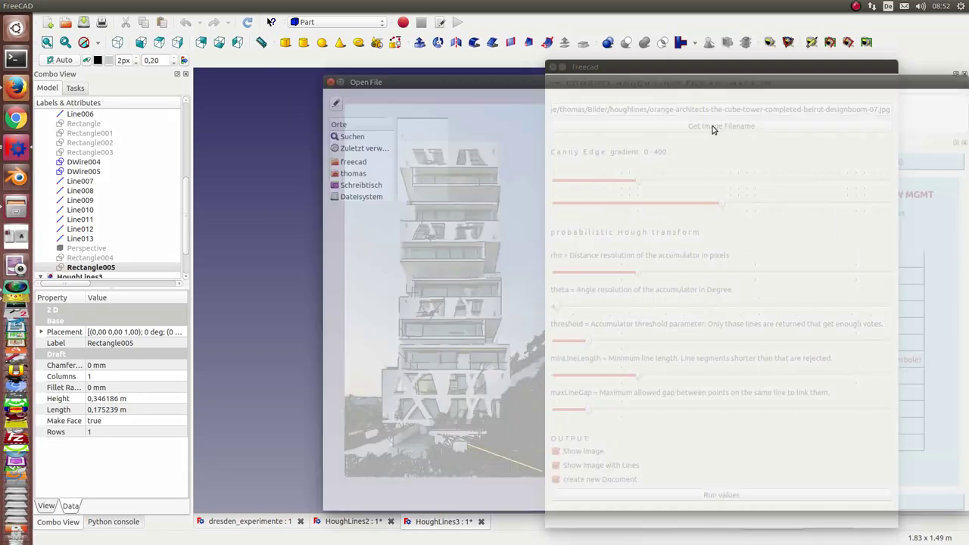
left_click(505, 185)
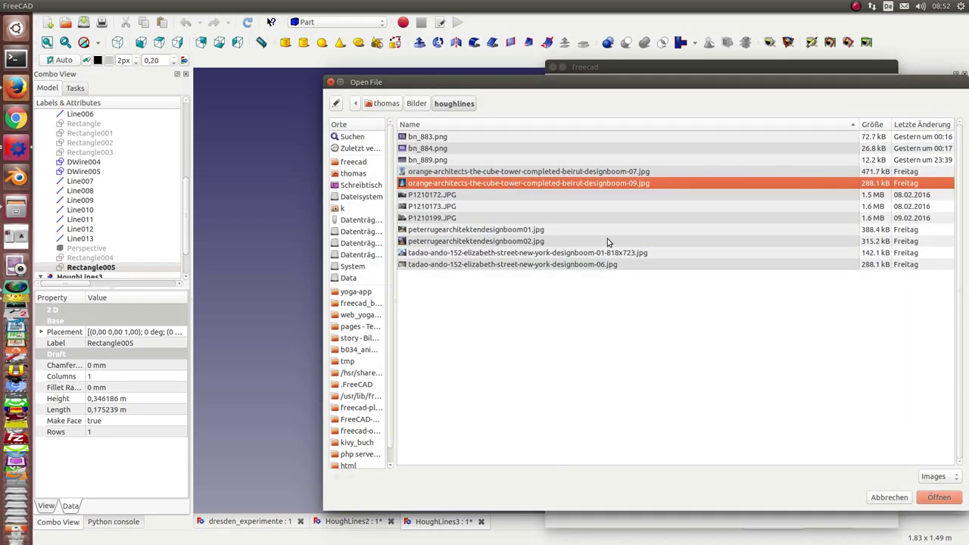
left_click(938, 498)
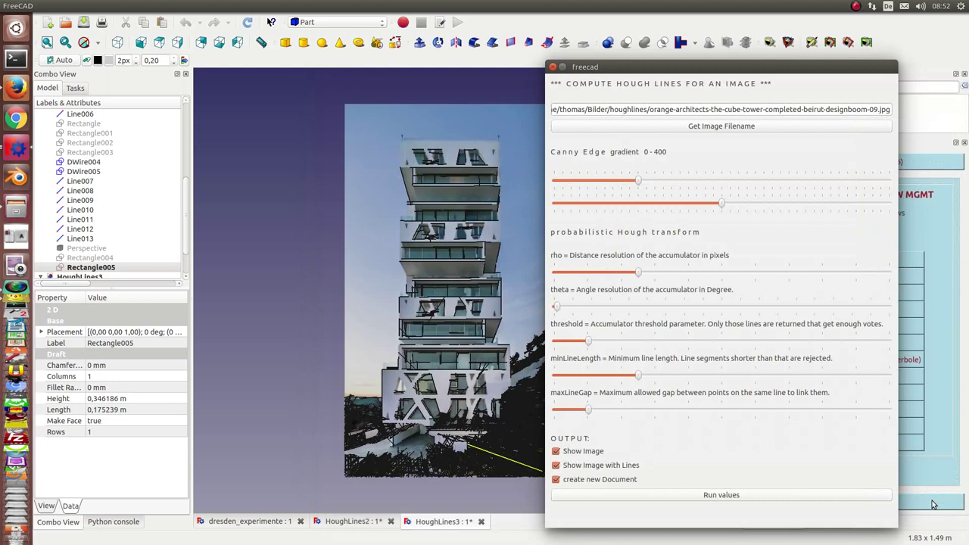
left_click(732, 497)
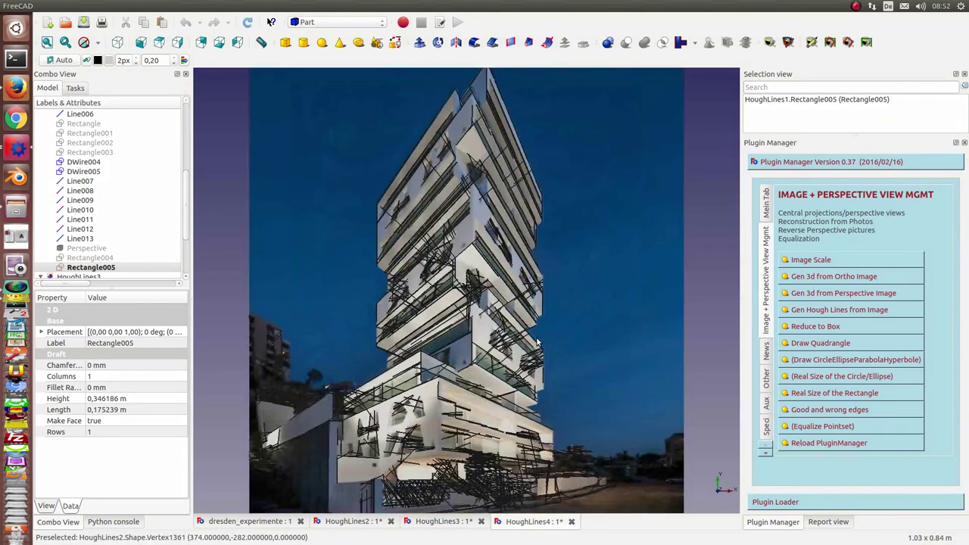
Reopen the Hough settings from the Shape and run them on tadao-ando-152-elizabeth-street-new-york-designboom-01-818x723.jpg.
scroll(538, 343, "up", 2)
scroll(91, 212, "down", 3)
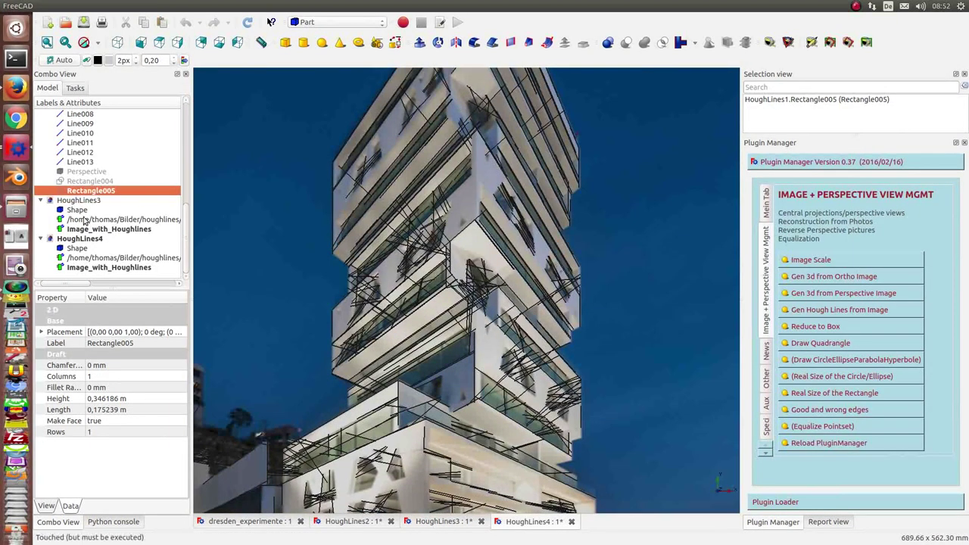
left_click(91, 258)
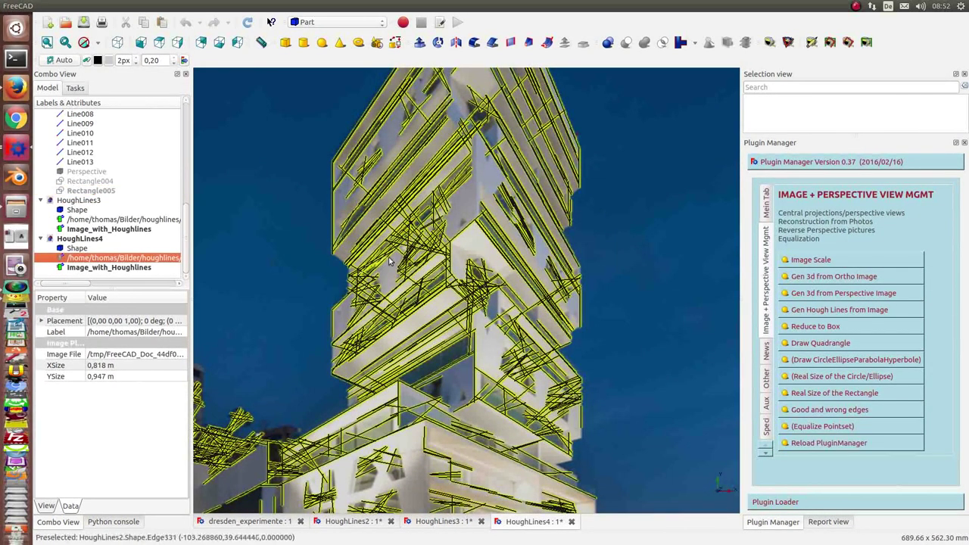
left_click(74, 249)
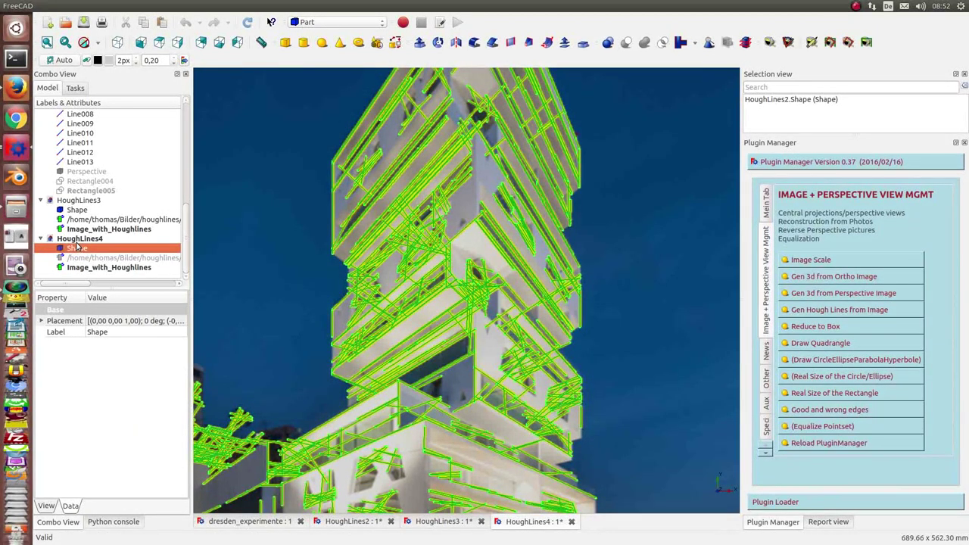
double_click(76, 247)
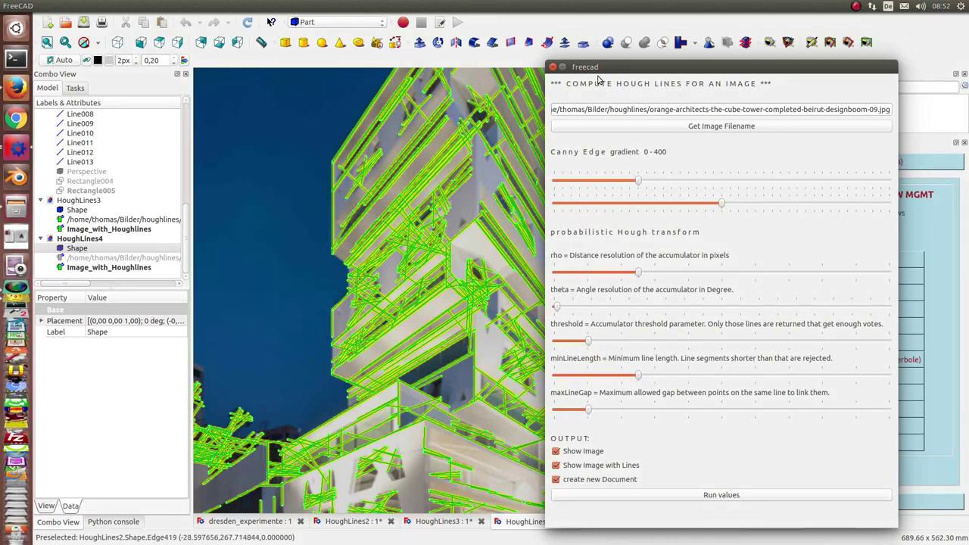
left_click(638, 127)
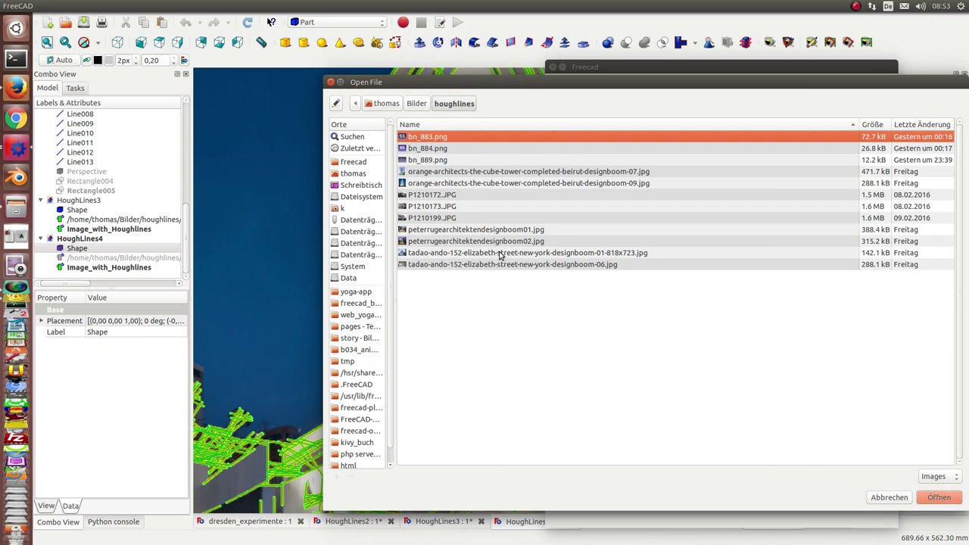
left_click(500, 254)
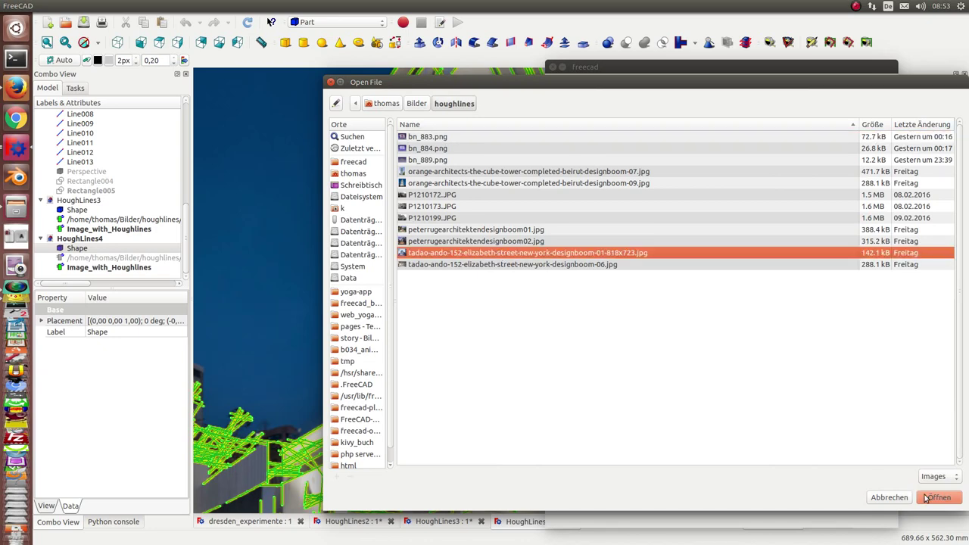
left_click(930, 501)
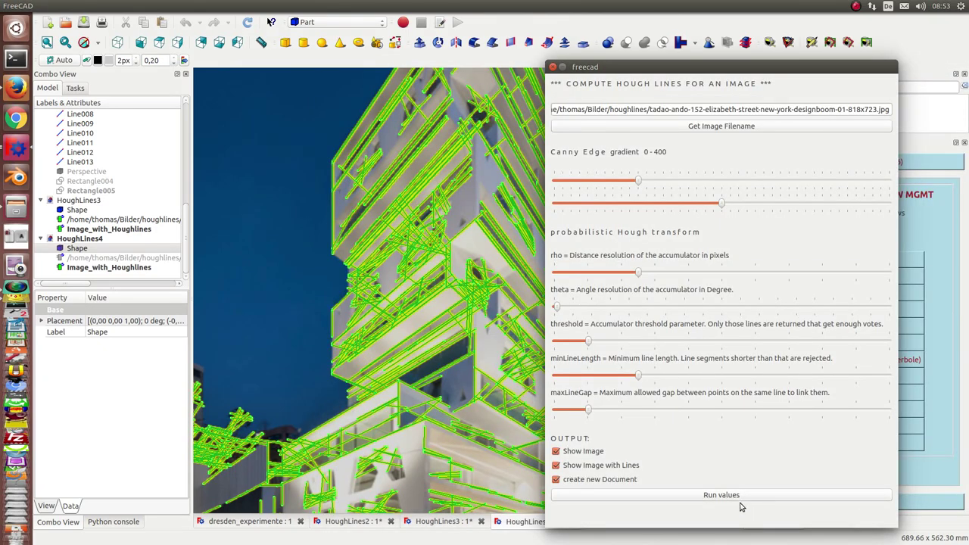
left_click(720, 494)
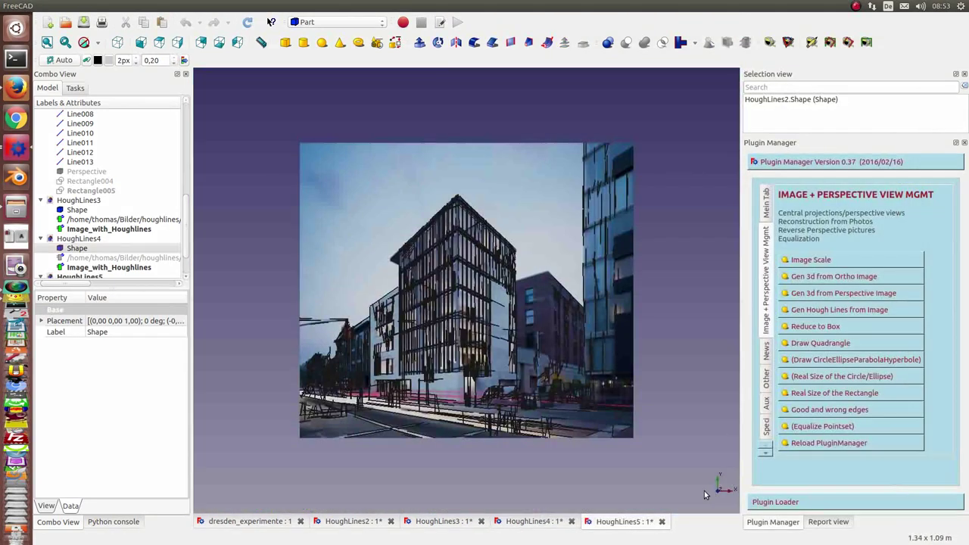
Compute Hough lines for the tadao-ando designboom-06 lobby photo, creating HoughLines6.
scroll(71, 261, "down", 2)
left_click(85, 259)
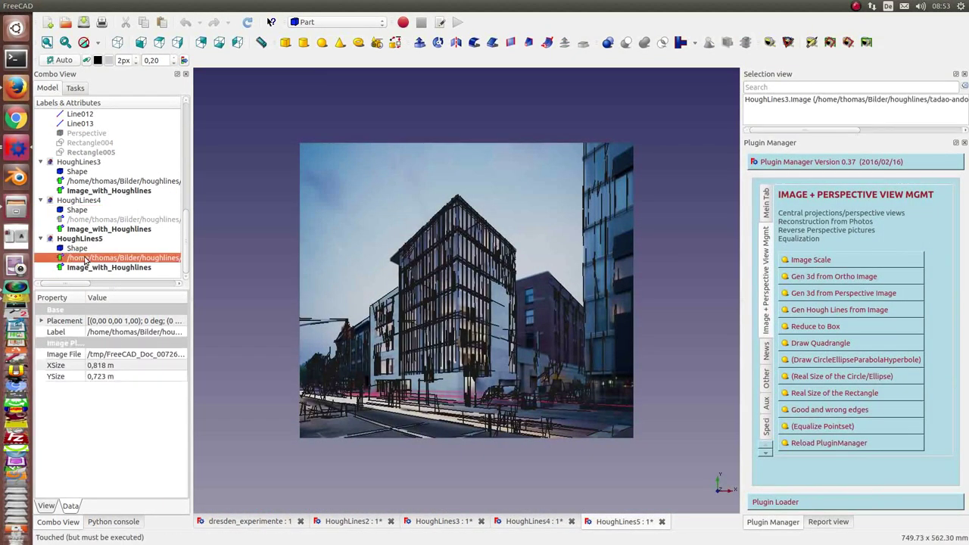
scroll(303, 292, "up", 5)
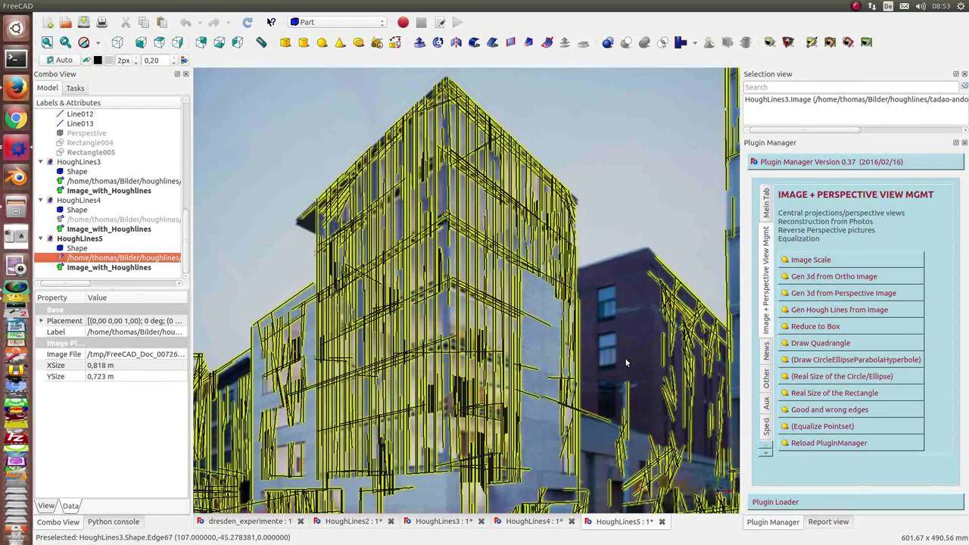
key("alt+Tab")
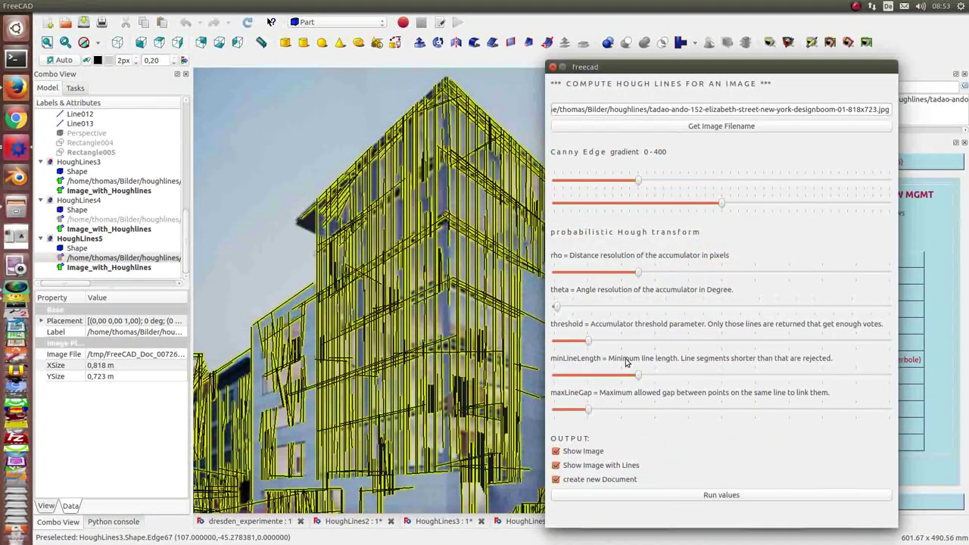
left_click(733, 126)
left_click(562, 265)
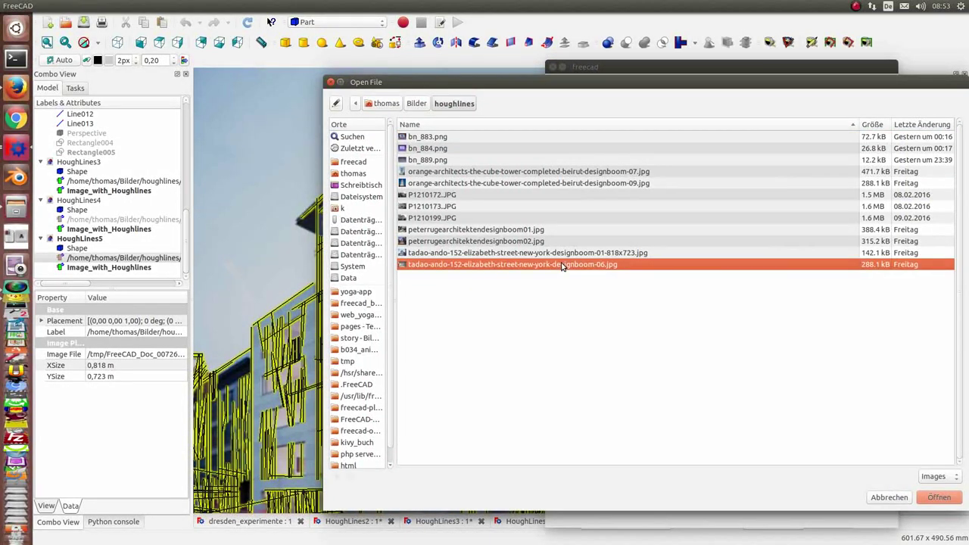
left_click(935, 498)
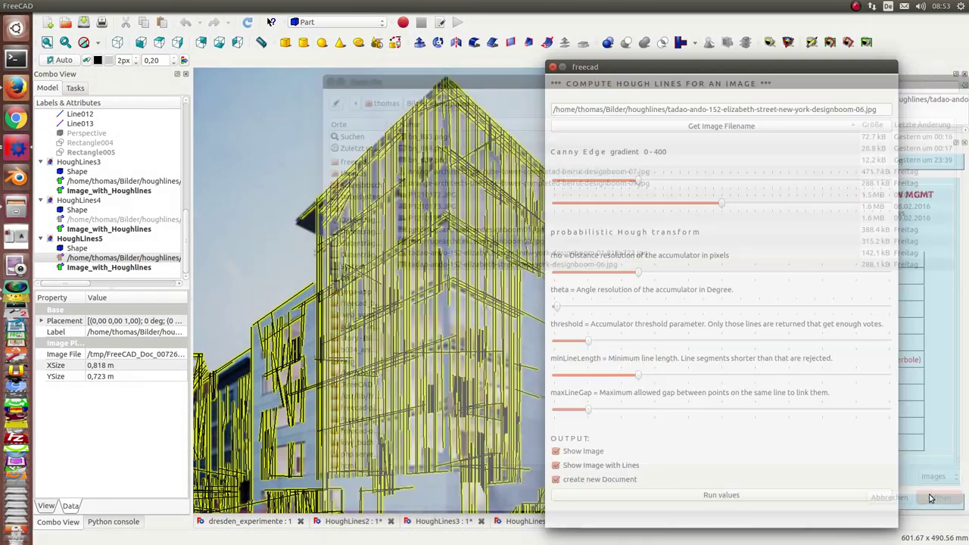
left_click(720, 495)
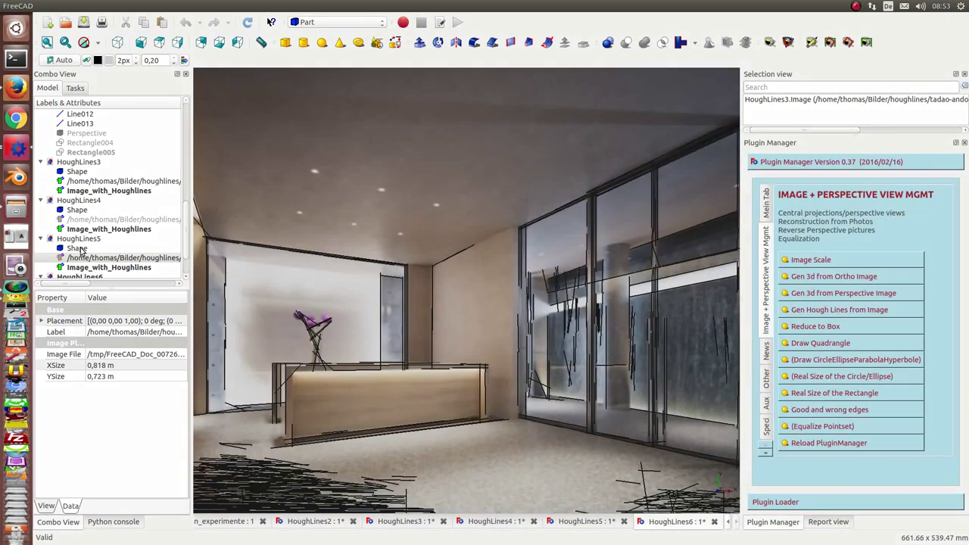
Hide the HoughLines6 lobby photo so only the Image_with_Houghlines object remains visible.
scroll(84, 256, "down", 1)
left_click(82, 260)
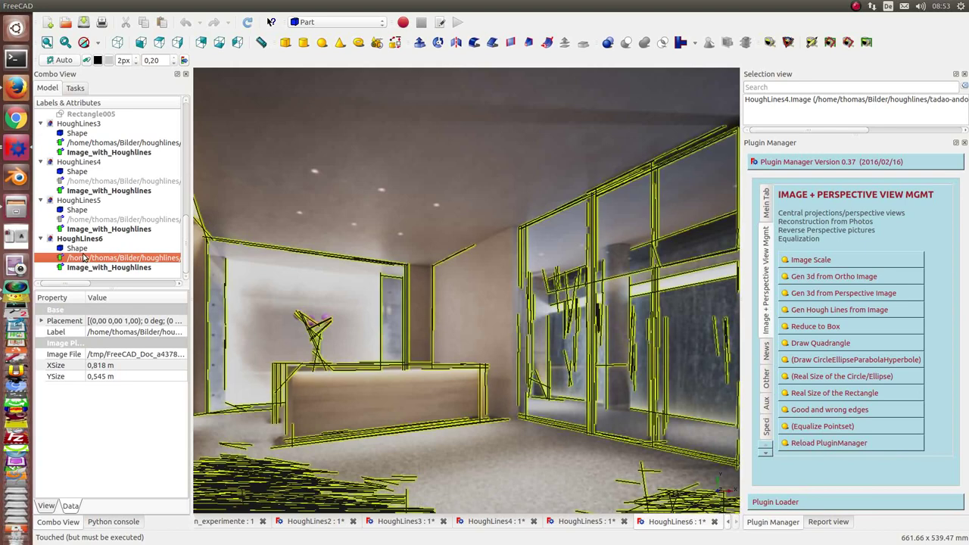
key("space")
left_click(82, 267)
scroll(327, 297, "down", 2)
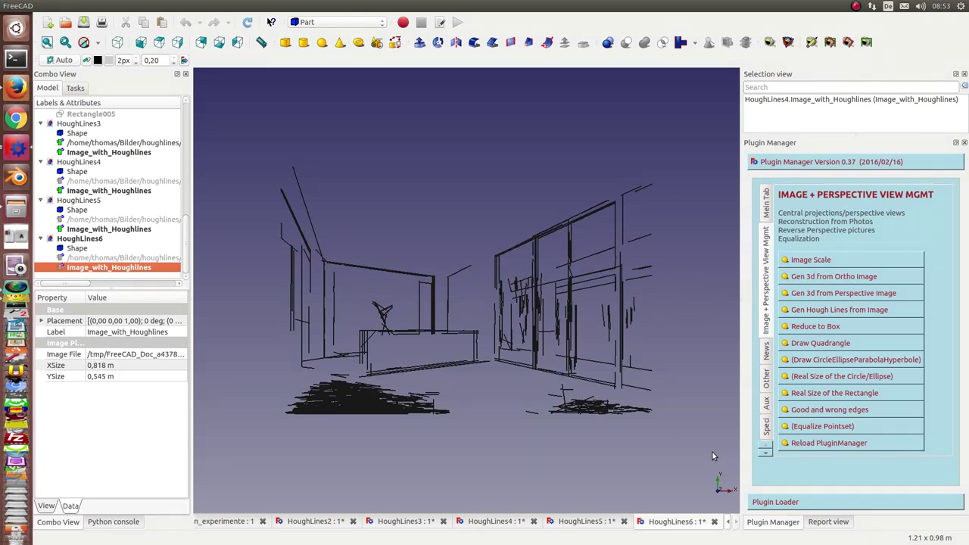
Compute Hough lines for P1210172.JPG into a new document.
key("alt+Tab")
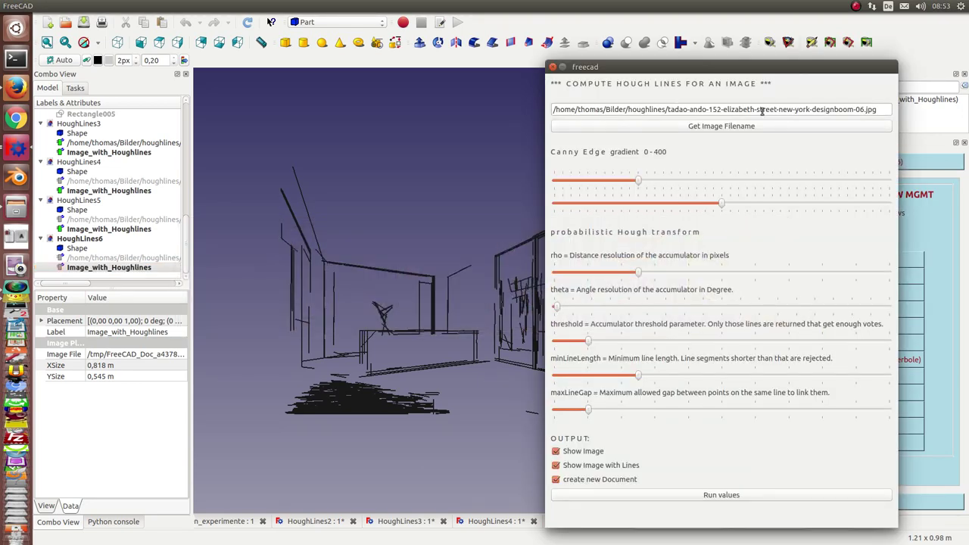
left_click(757, 126)
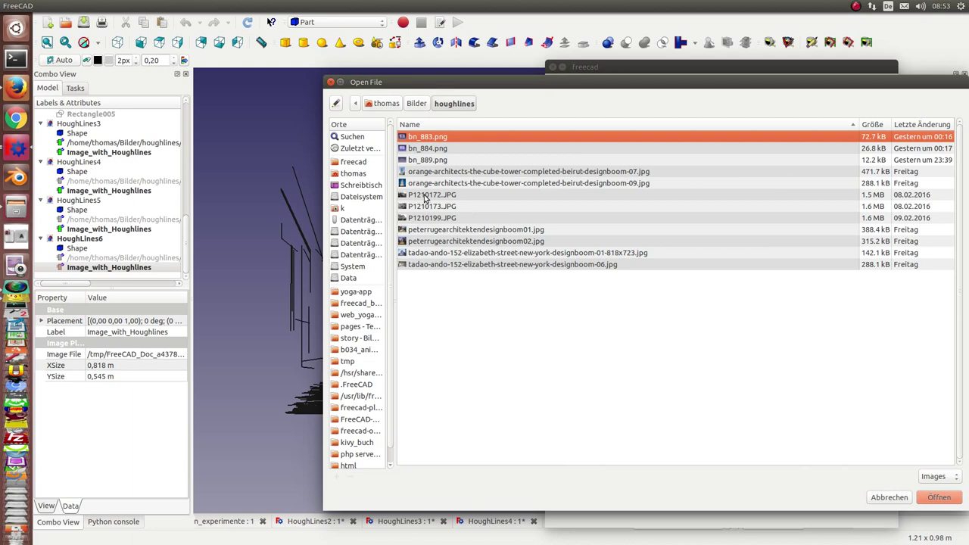
left_click(426, 196)
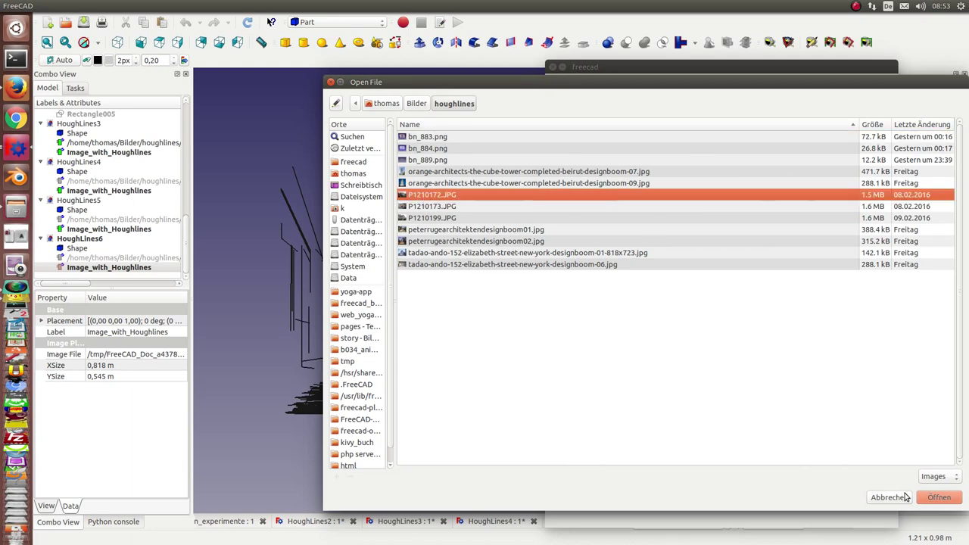
left_click(928, 501)
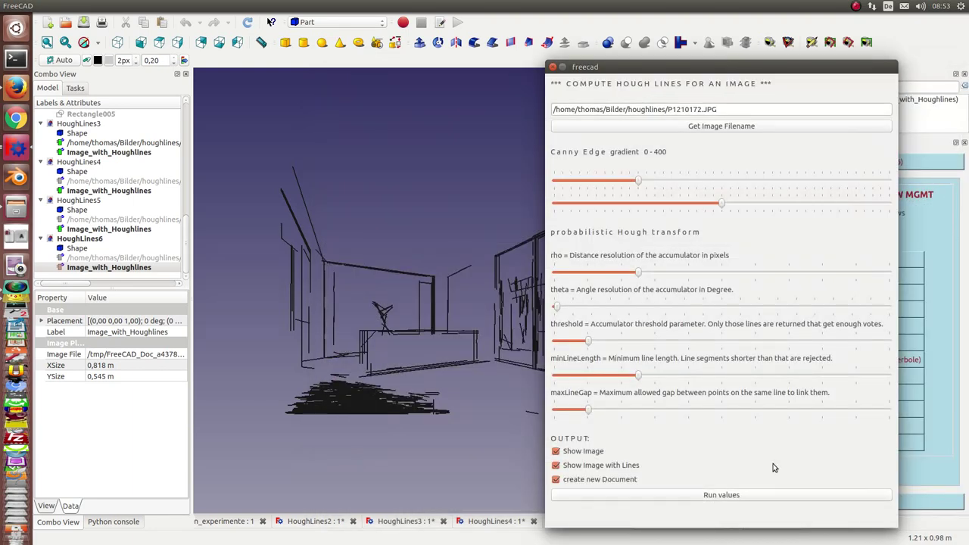
left_click(720, 496)
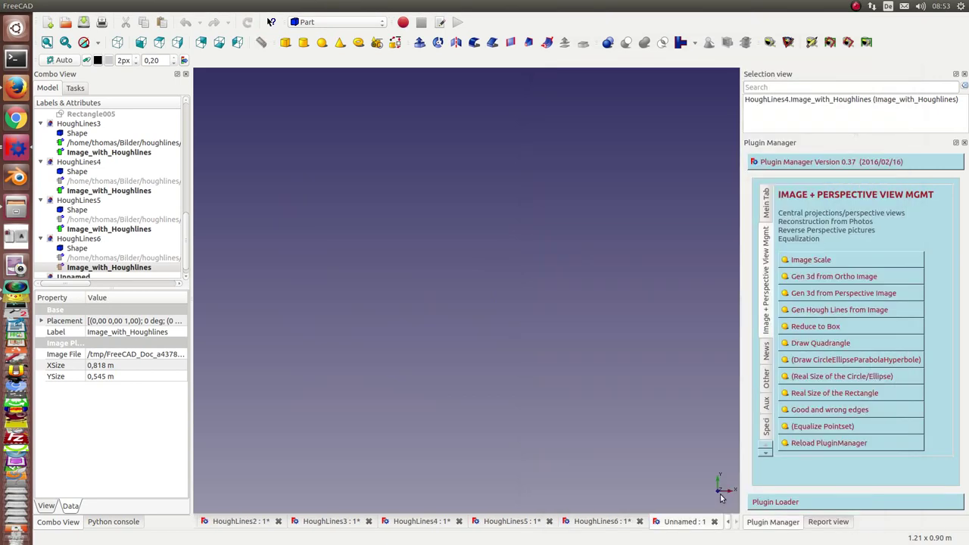
Zoom into the house in HoughLines7, then open bn_883.png from the houghlines folder.
scroll(520, 352, "up", 3)
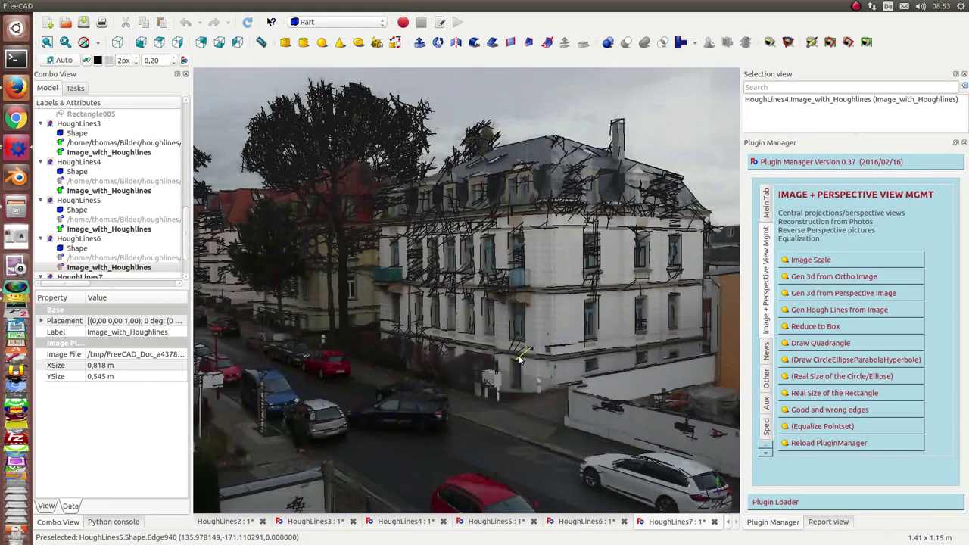
scroll(511, 374, "up", 2)
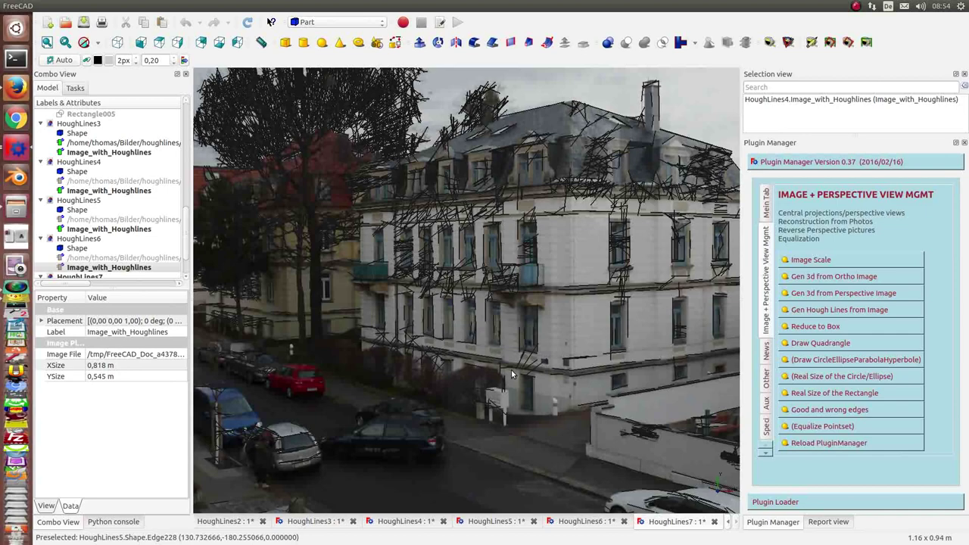
scroll(511, 373, "up", 1)
scroll(511, 369, "up", 2)
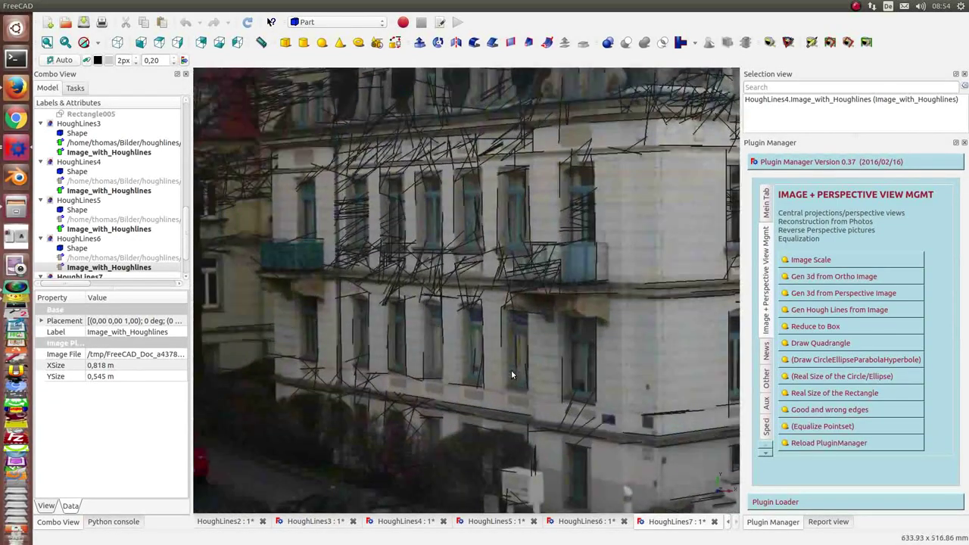
scroll(511, 369, "up", 1)
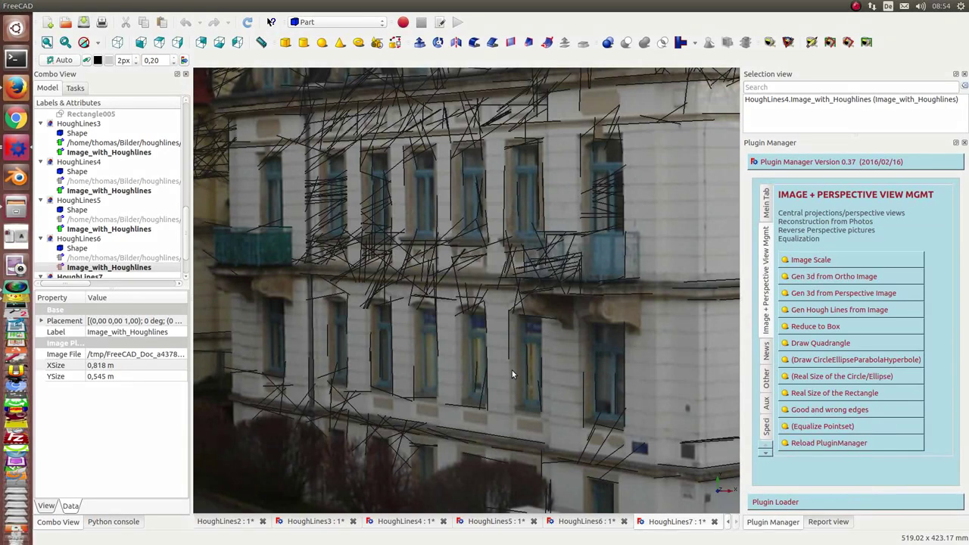
left_click(10, 204)
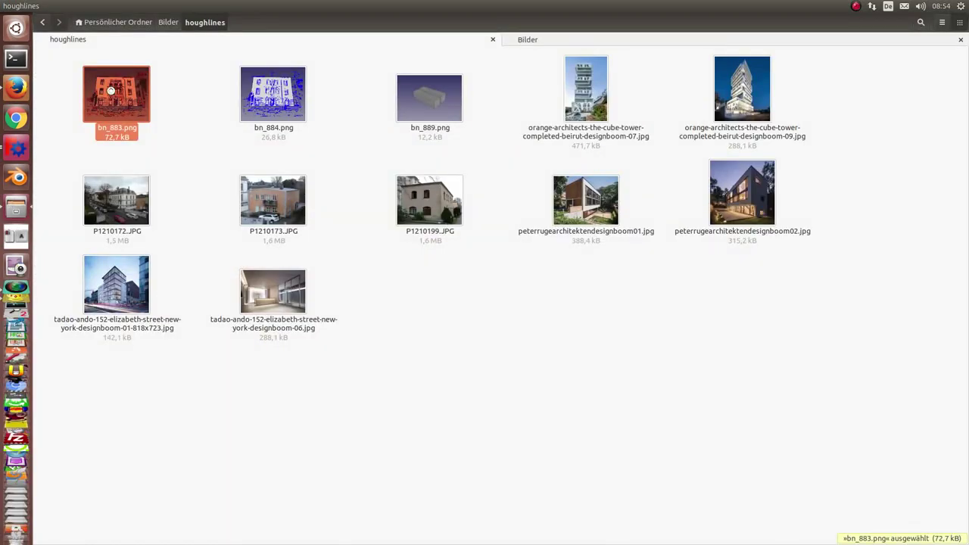
double_click(111, 90)
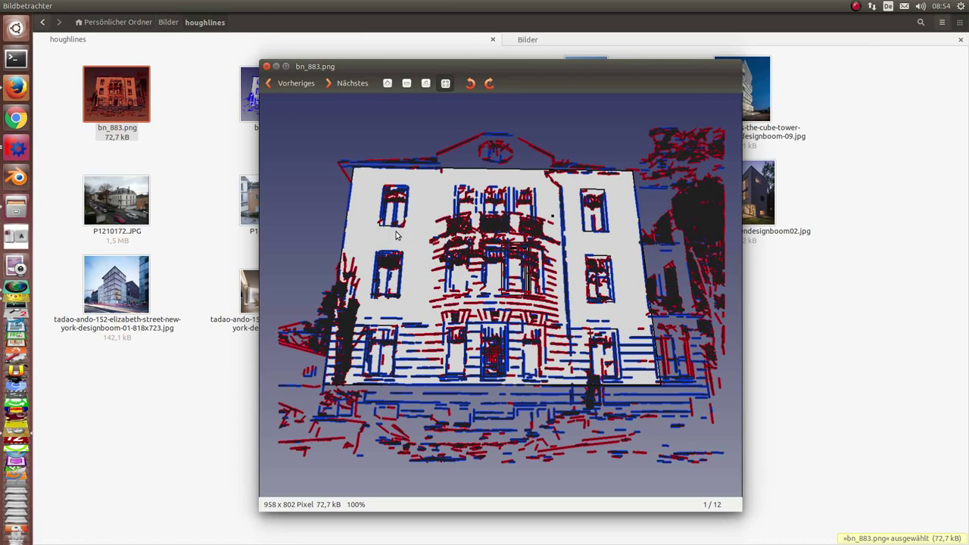
Advance to bn_884.png (image 2 of 12) and close the image viewer.
key("Right")
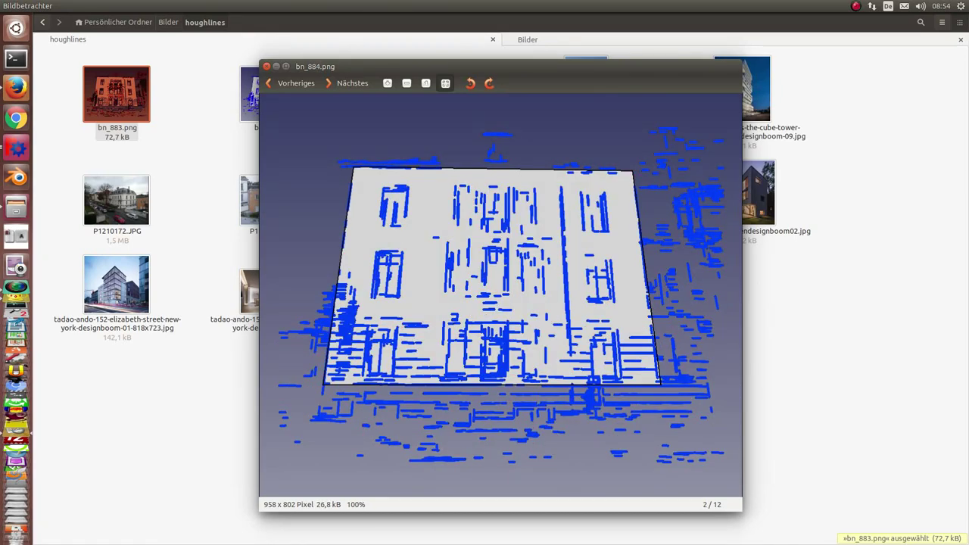
key("Escape")
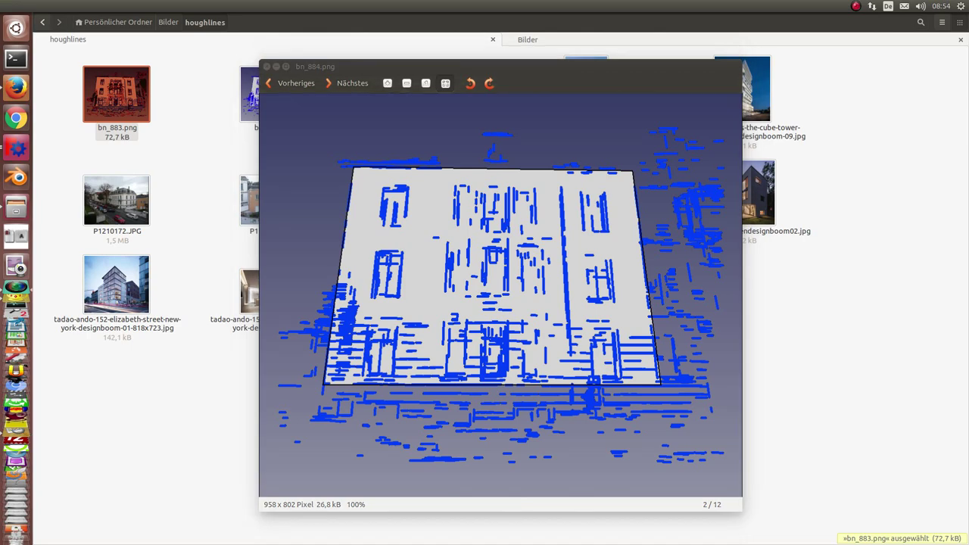